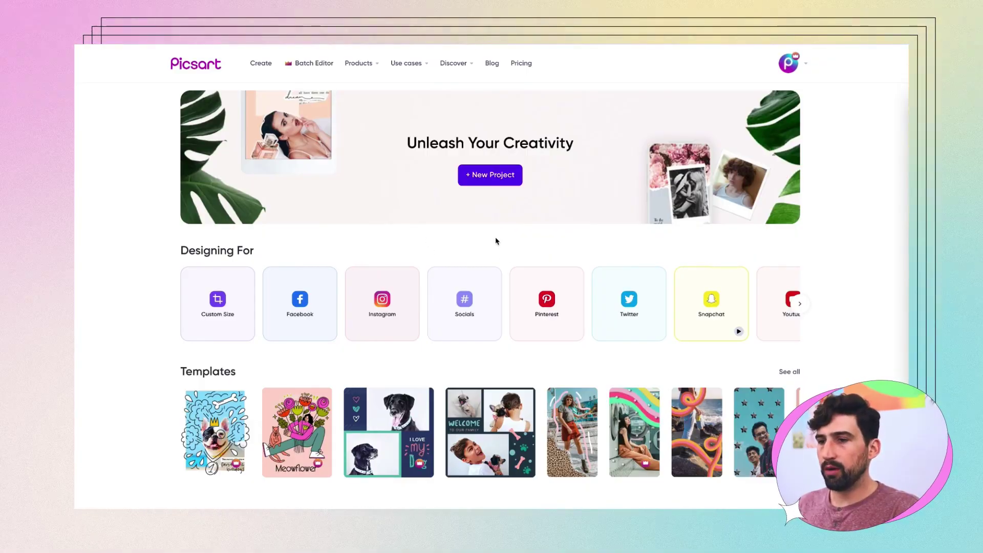
# Step: Page through the home page's Templates carousel twice, then open the full template list
pyautogui.scroll(-1, 496, 237)
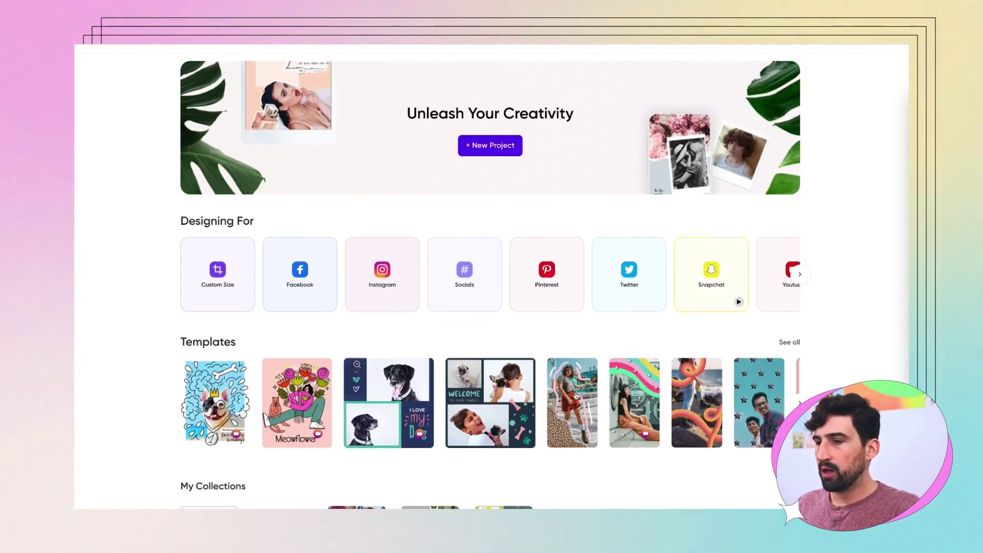
pyautogui.click(798, 402)
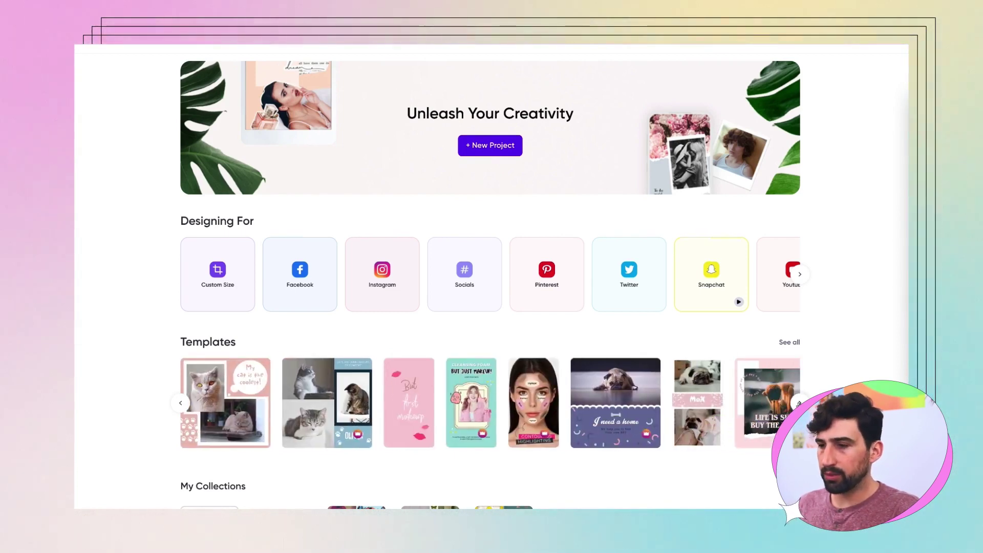
pyautogui.click(799, 403)
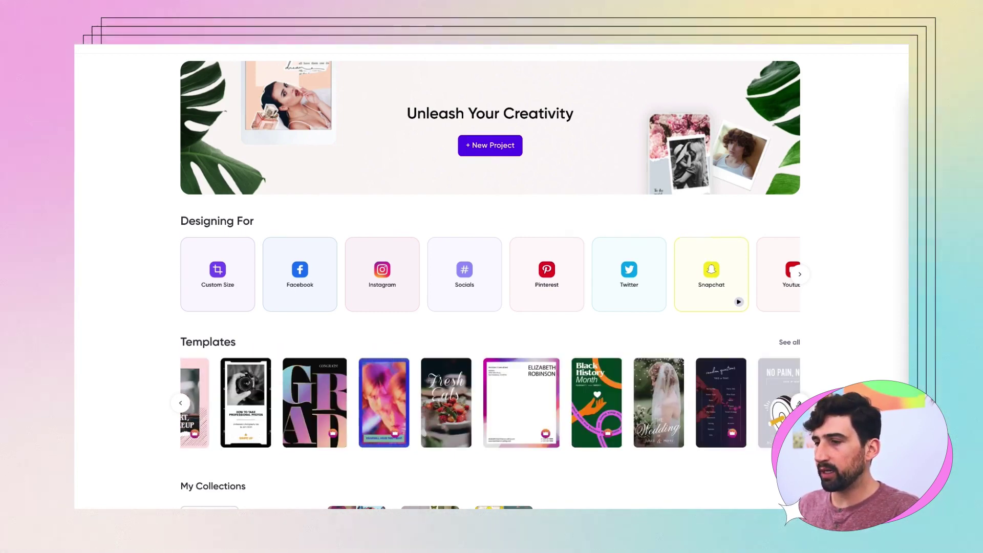
pyautogui.click(789, 342)
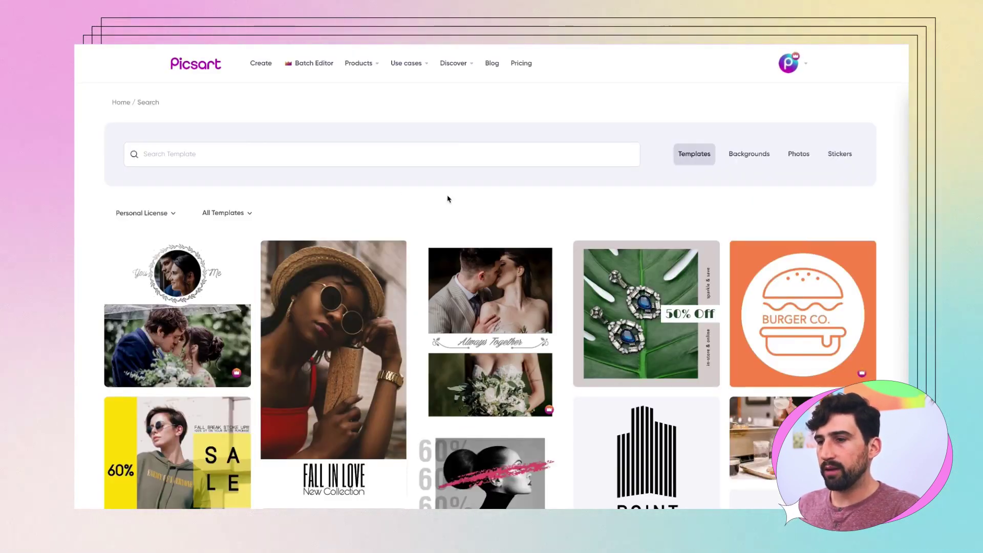
# Step: Search the template library for 'poster' and scroll through the matching results
pyautogui.scroll(-5, 502, 266)
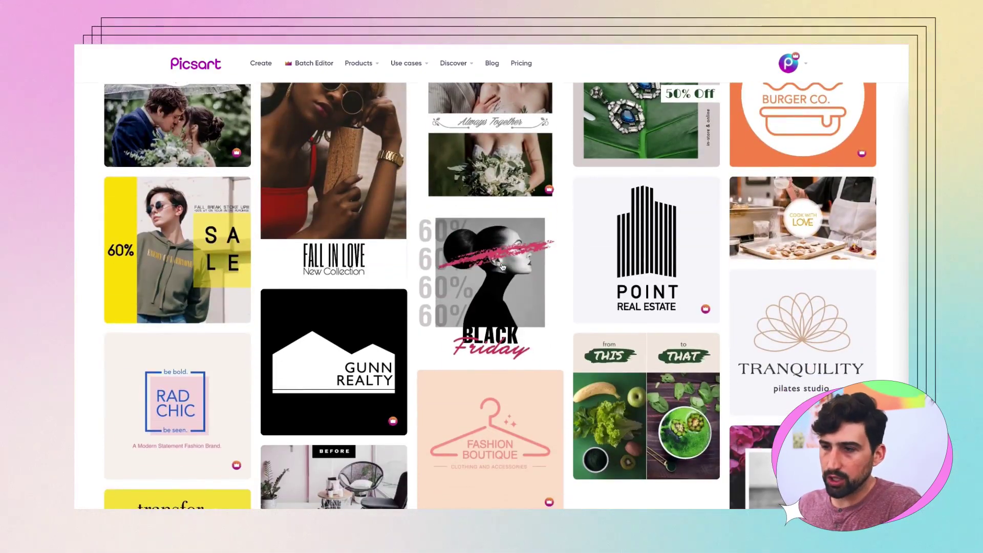
pyautogui.scroll(3, 502, 265)
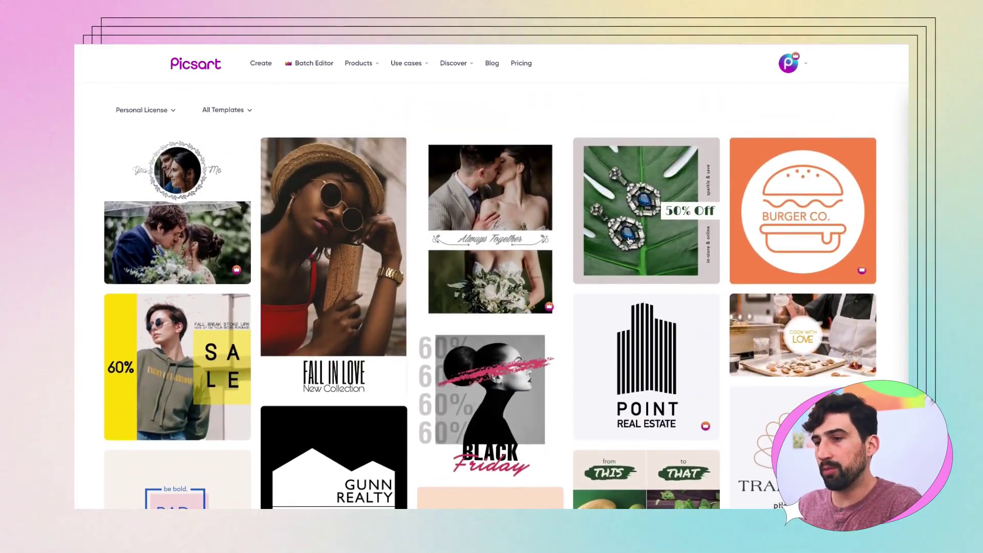
pyautogui.scroll(2, 629, 240)
pyautogui.click(307, 149)
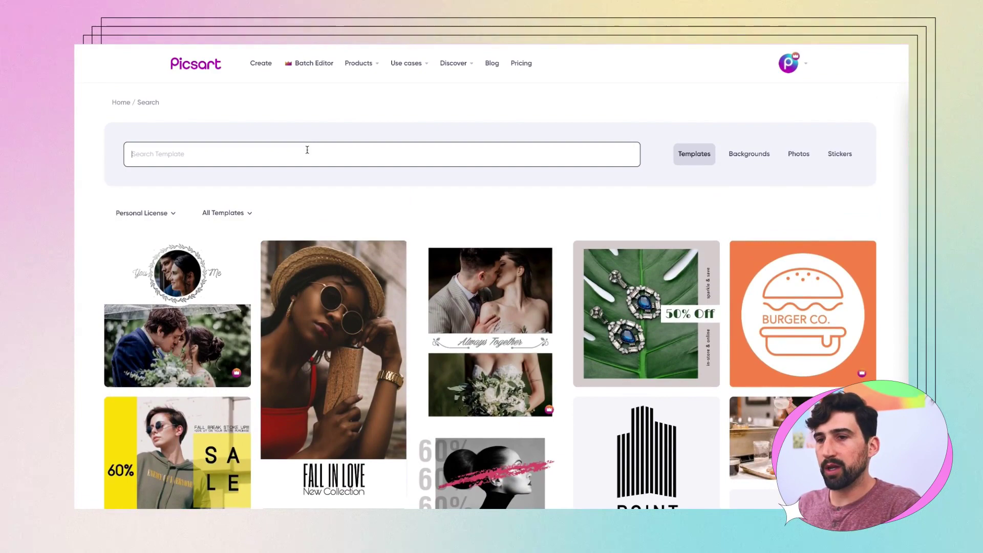
pyautogui.write('poster')
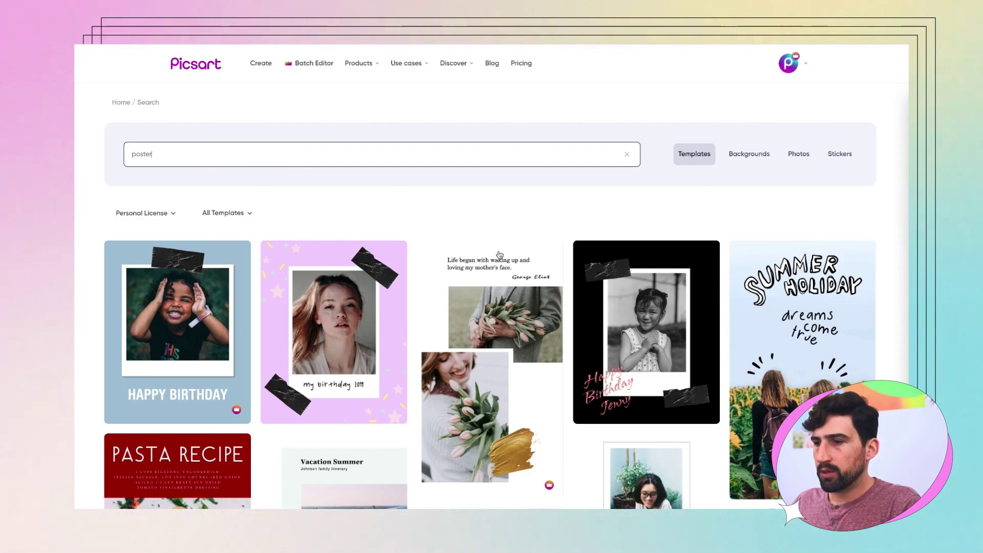
pyautogui.scroll(-6, 499, 254)
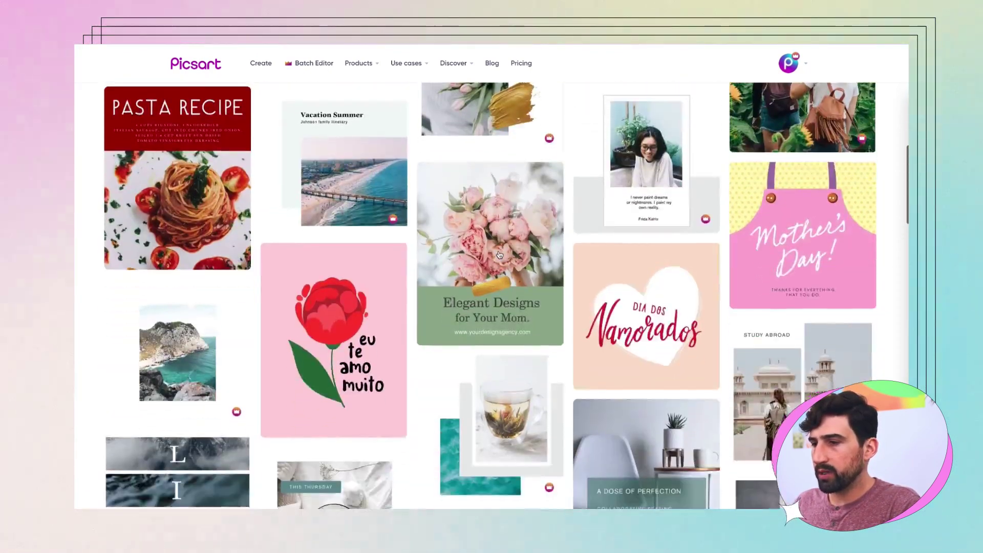
pyautogui.scroll(-4, 499, 254)
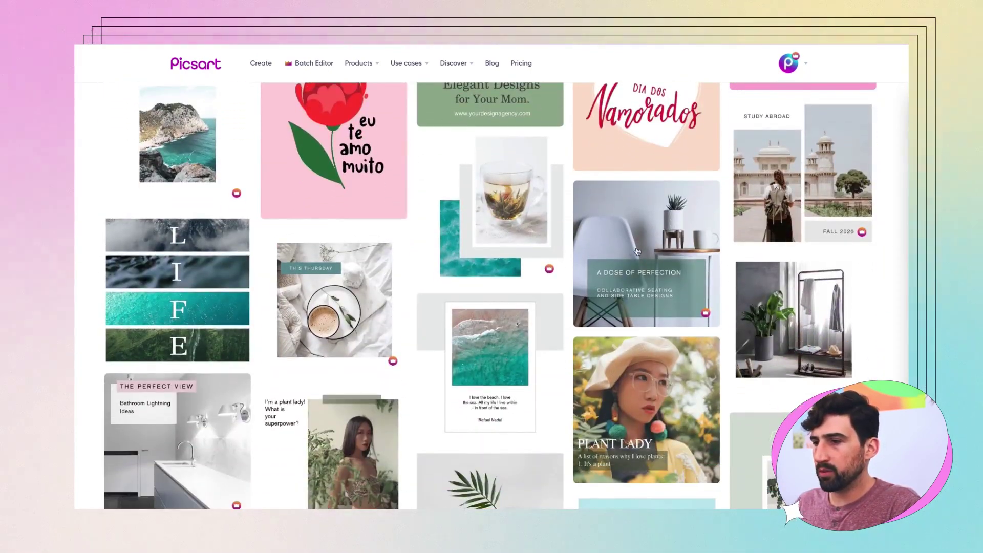
# Step: Open the 'A Dose of Perfection' template in the editor and select its chair photo
pyautogui.click(645, 252)
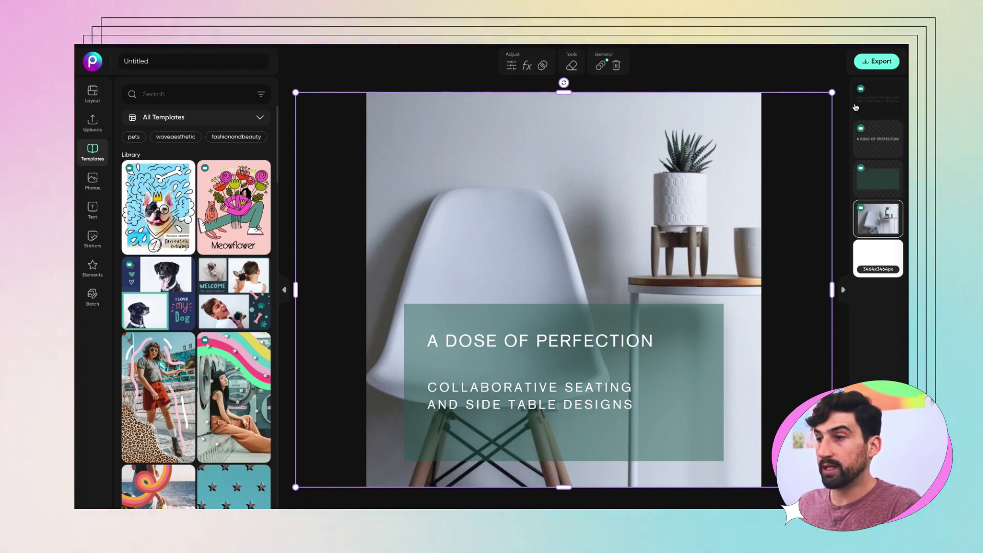
pyautogui.click(783, 82)
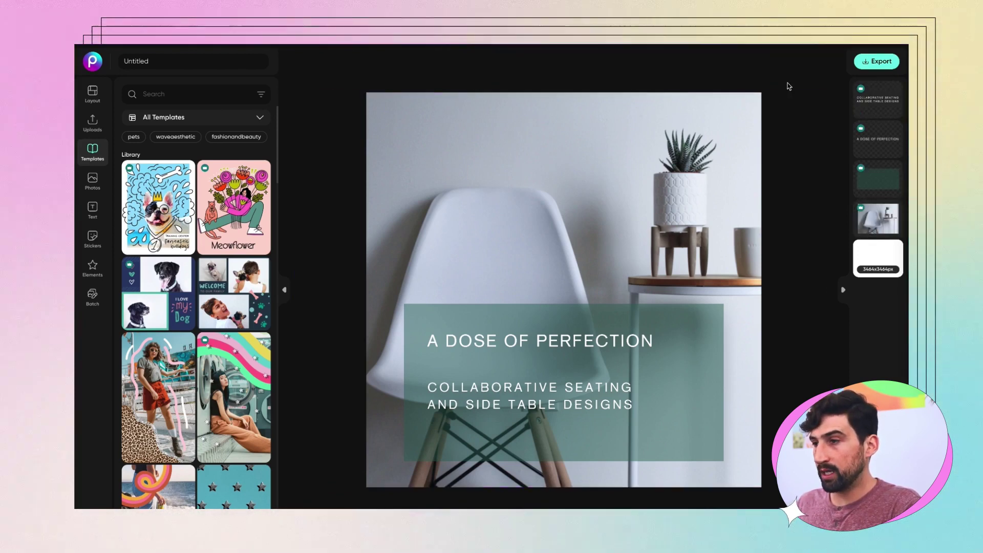
pyautogui.click(879, 229)
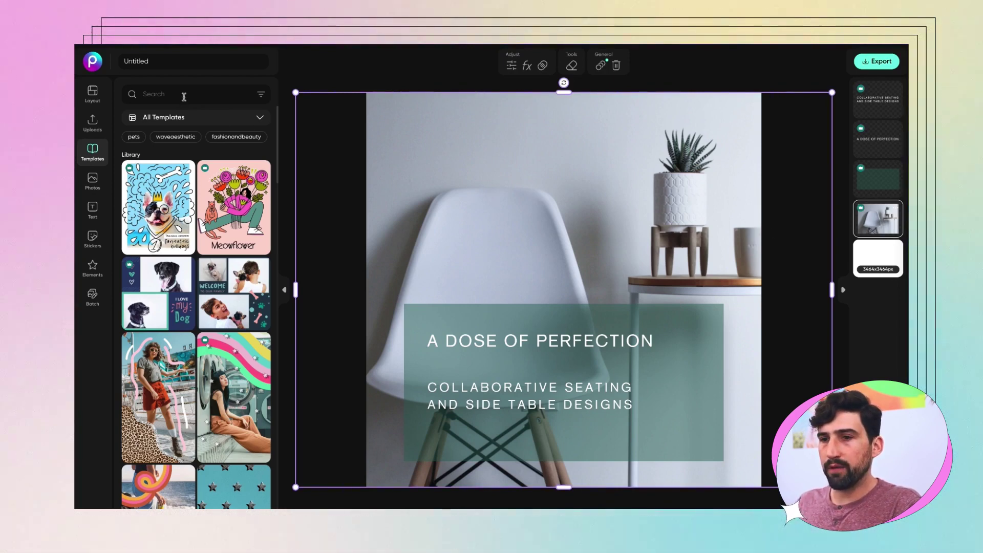
# Step: Search stock Photos for 'comera' and swap the chair background for the dark red-lit camera photo
pyautogui.click(93, 180)
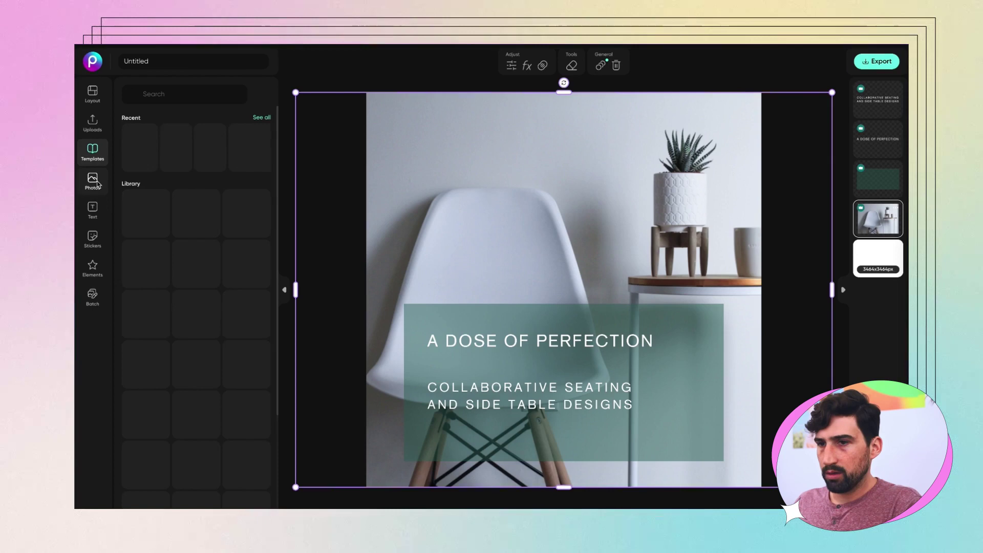
pyautogui.click(162, 88)
pyautogui.write('c')
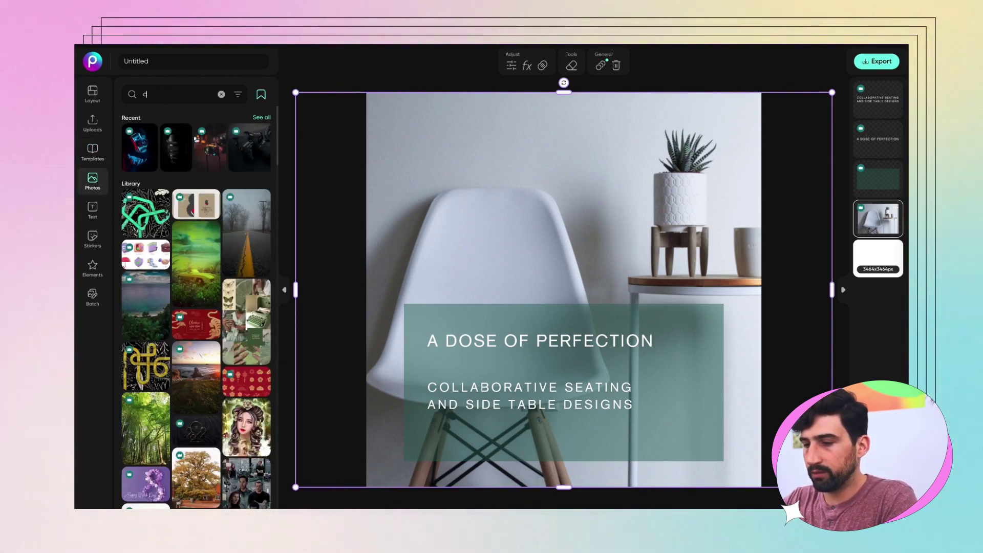
pyautogui.write('omera')
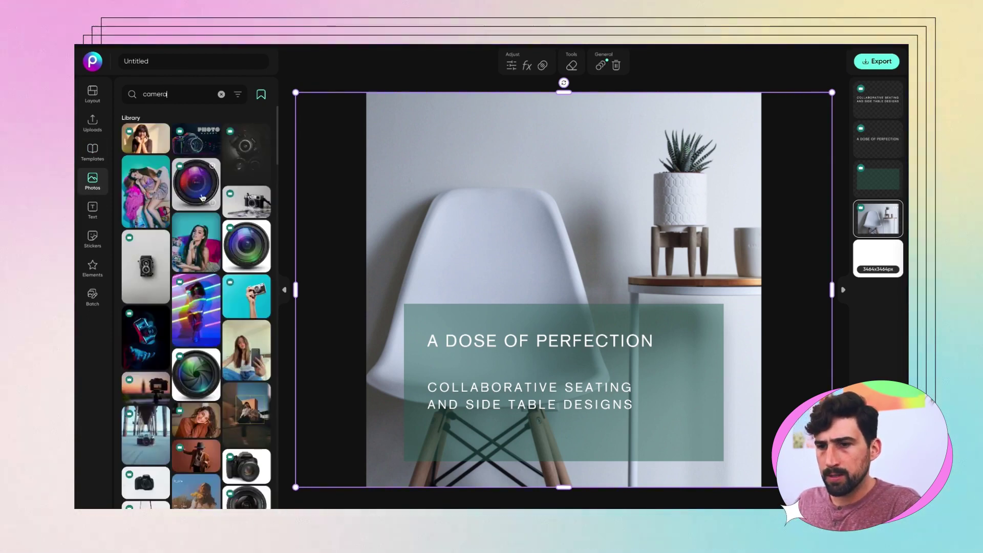
pyautogui.scroll(-2, 239, 235)
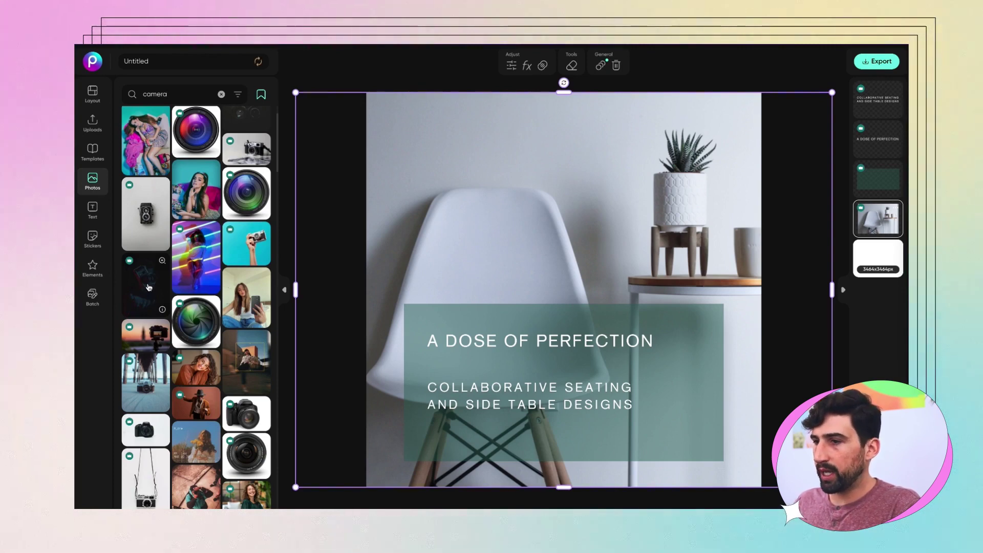
pyautogui.click(149, 287)
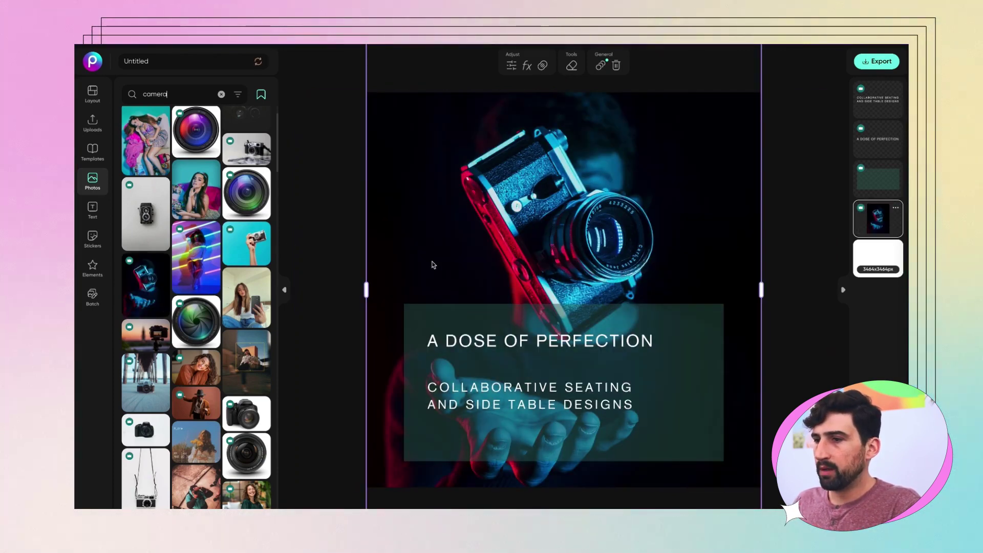
# Step: Drag the camera photo lower in the poster and select the teal box behind the text
pyautogui.moveTo(519, 227); pyautogui.dragTo(566, 220)
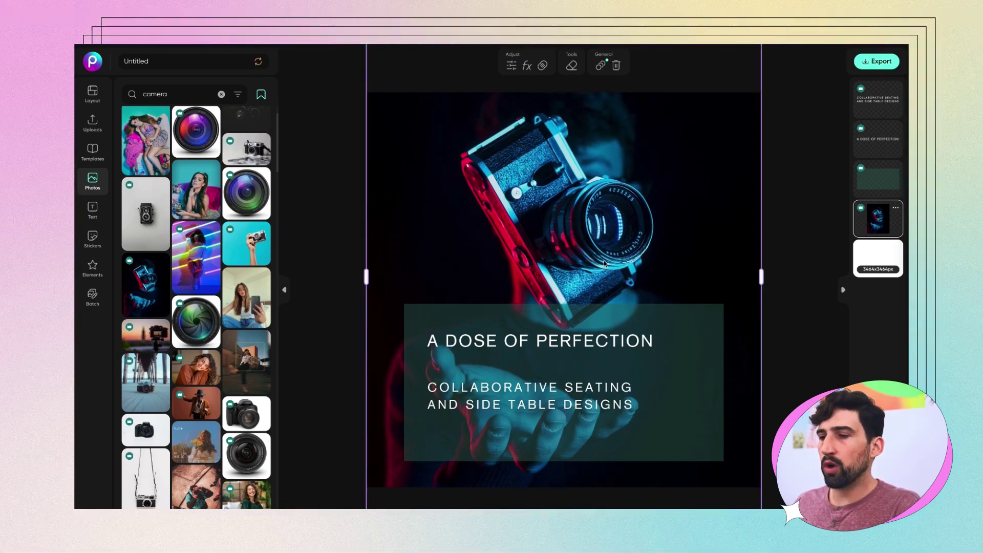
pyautogui.click(707, 322)
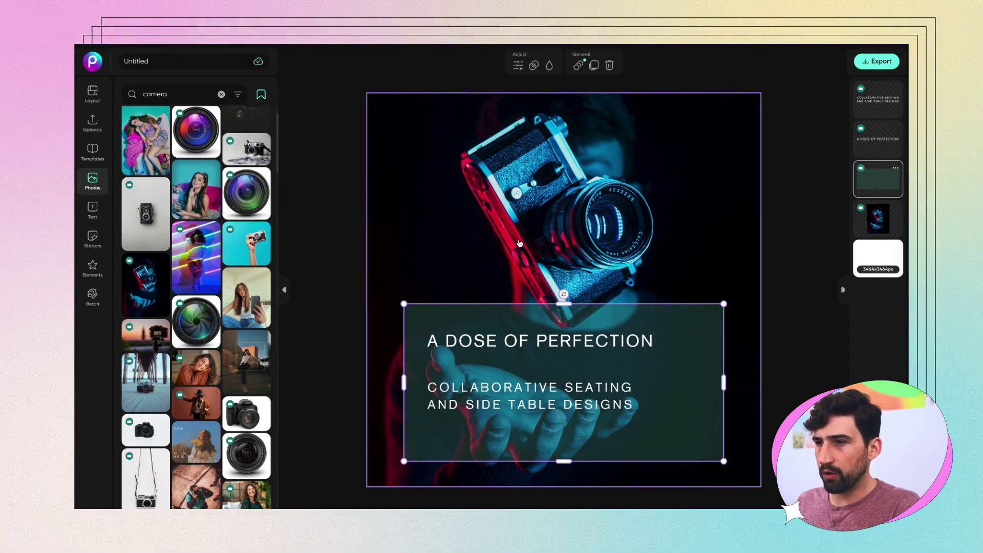
# Step: Recolour the text box to the camera's red (#d00b29) using the eyedropper
pyautogui.click(549, 66)
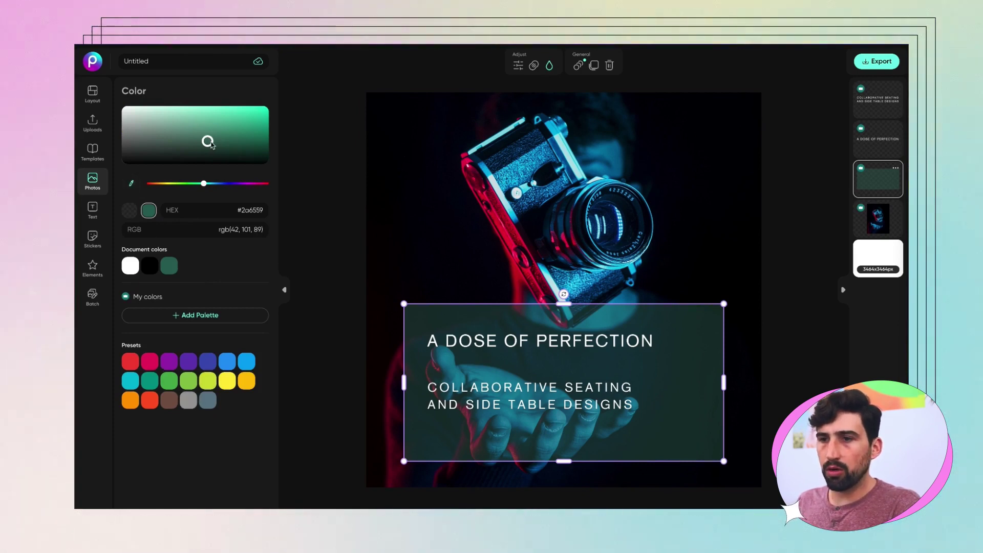
pyautogui.moveTo(204, 181); pyautogui.dragTo(224, 183)
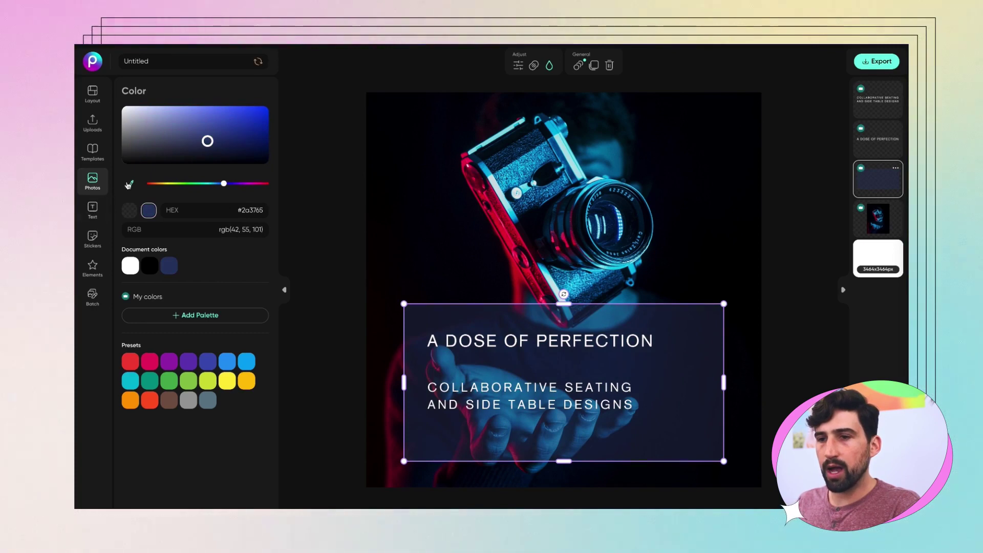
pyautogui.click(132, 184)
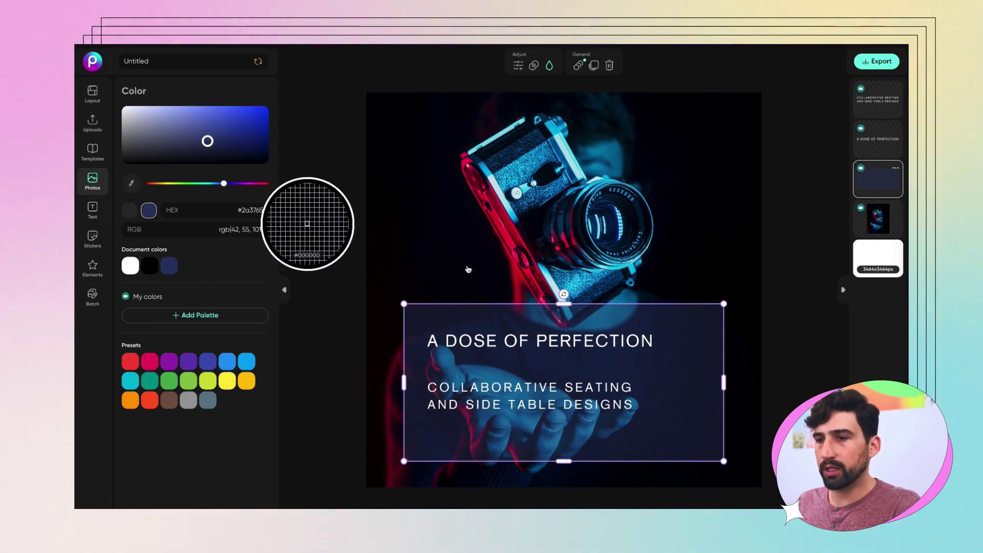
pyautogui.click(502, 232)
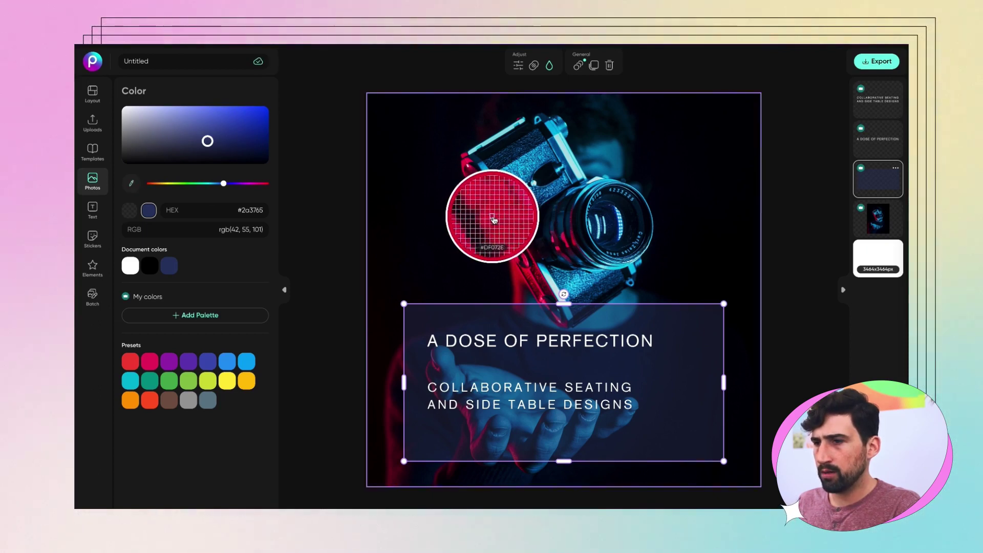
pyautogui.click(495, 218)
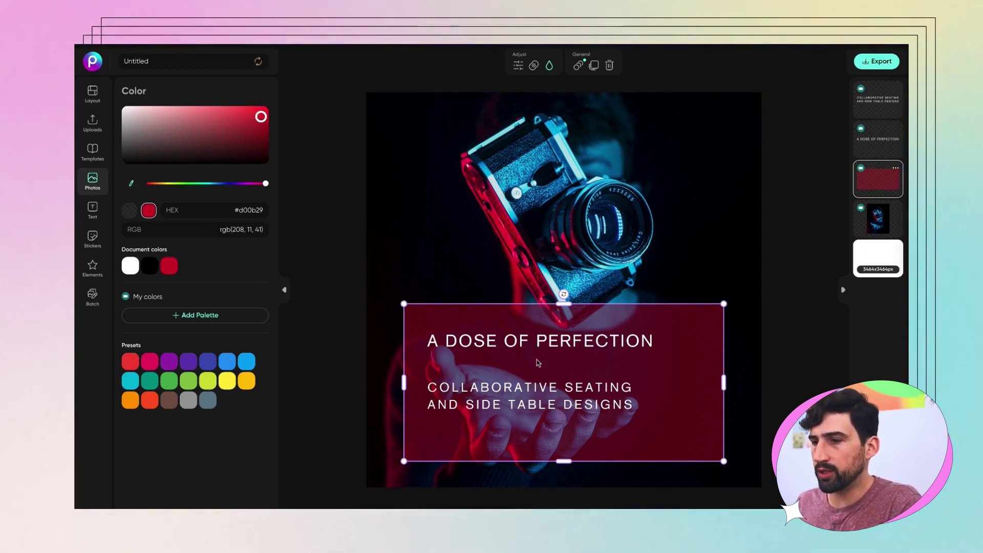
pyautogui.click(876, 149)
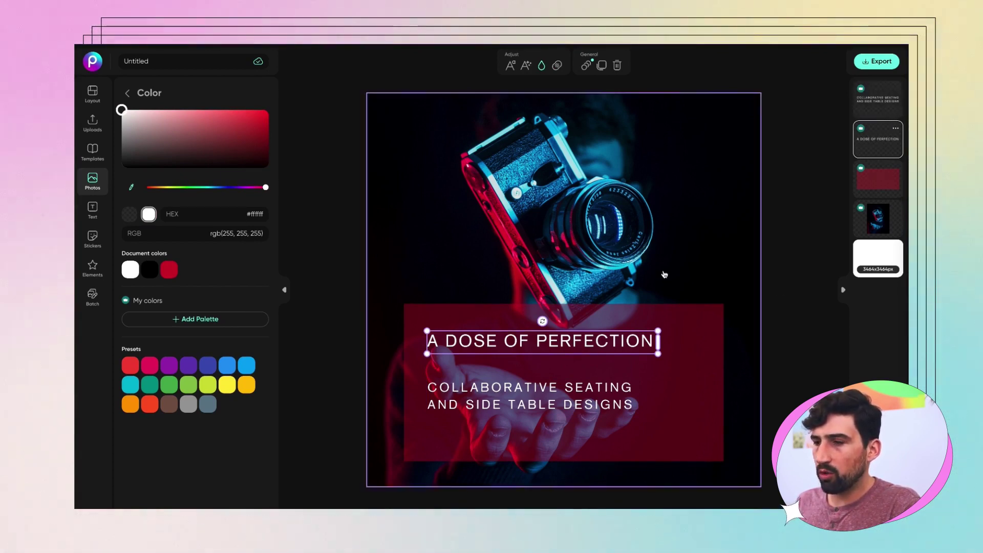
# Step: Replace the 'A Dose of Perfection' title text with 'PHOTOGRAPHY WORKSHOP'
pyautogui.click(492, 392)
pyautogui.click(491, 348)
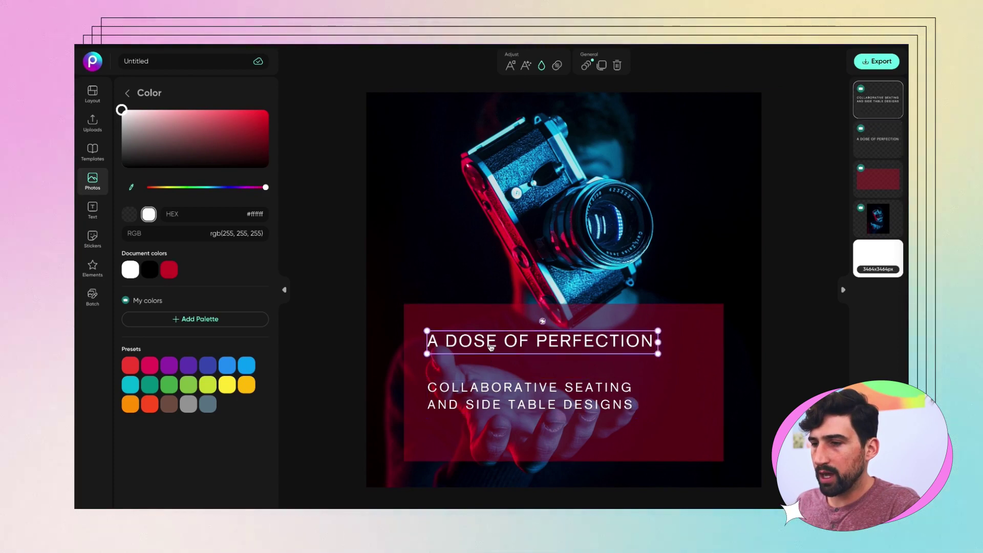
pyautogui.doubleClick(480, 343)
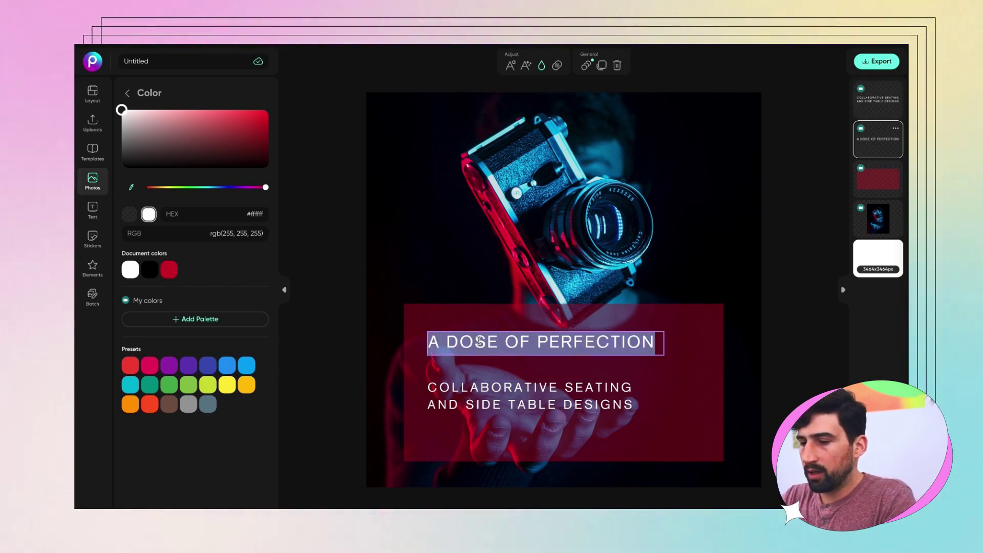
pyautogui.write('PHOTOGRAPHY WORKSHOP')
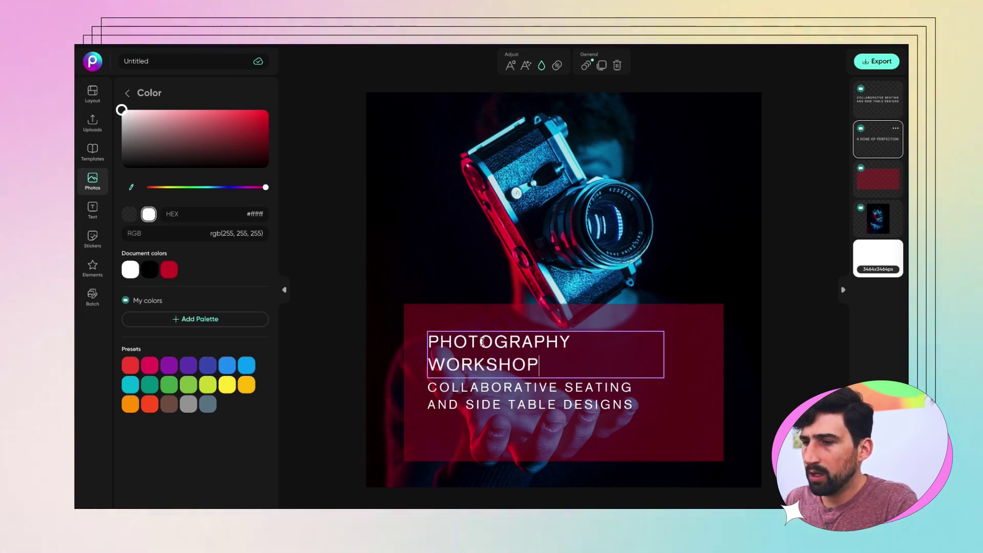
pyautogui.press('Escape')
pyautogui.click(471, 349)
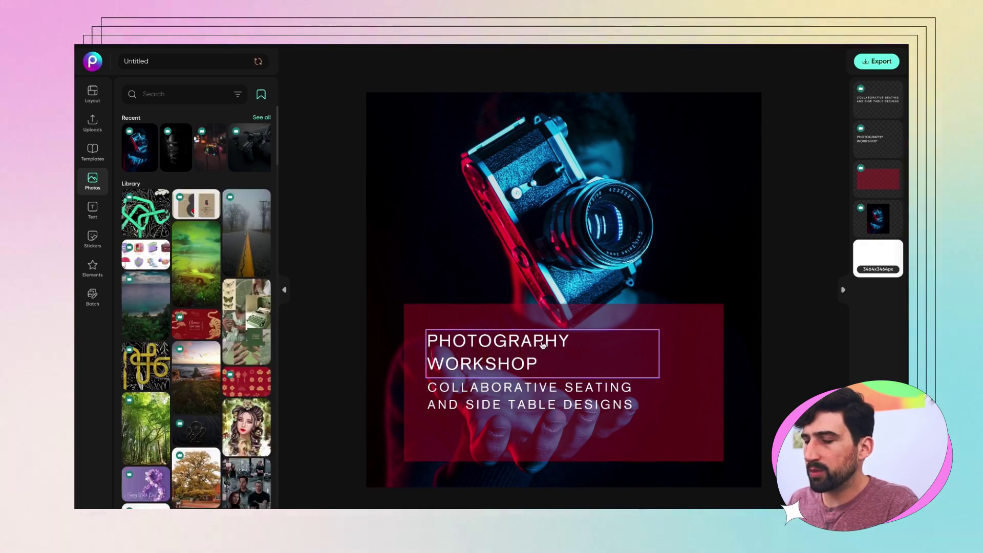
# Step: Widen the PHOTOGRAPHY WORKSHOP headline onto one line and make it bold
pyautogui.click(527, 347)
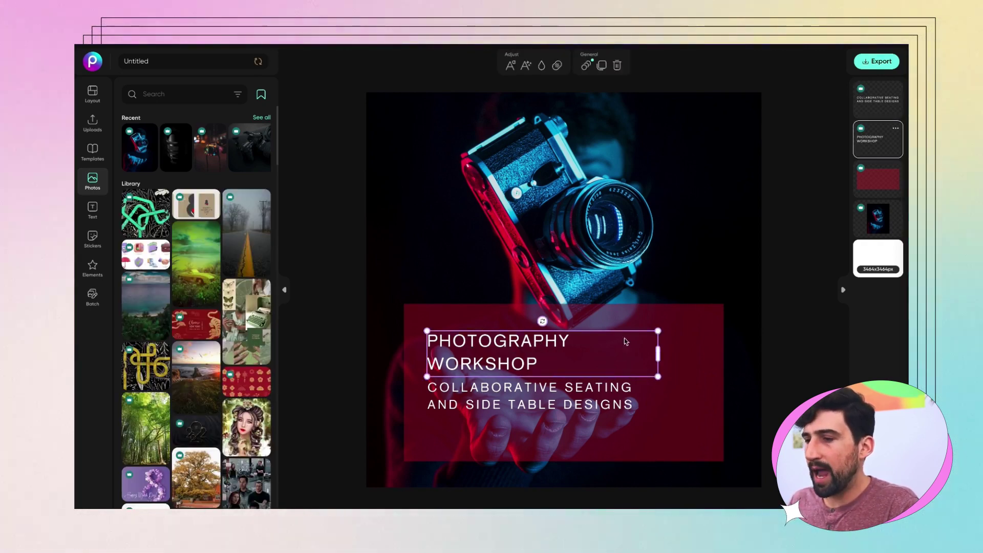
pyautogui.moveTo(657, 356); pyautogui.dragTo(712, 350)
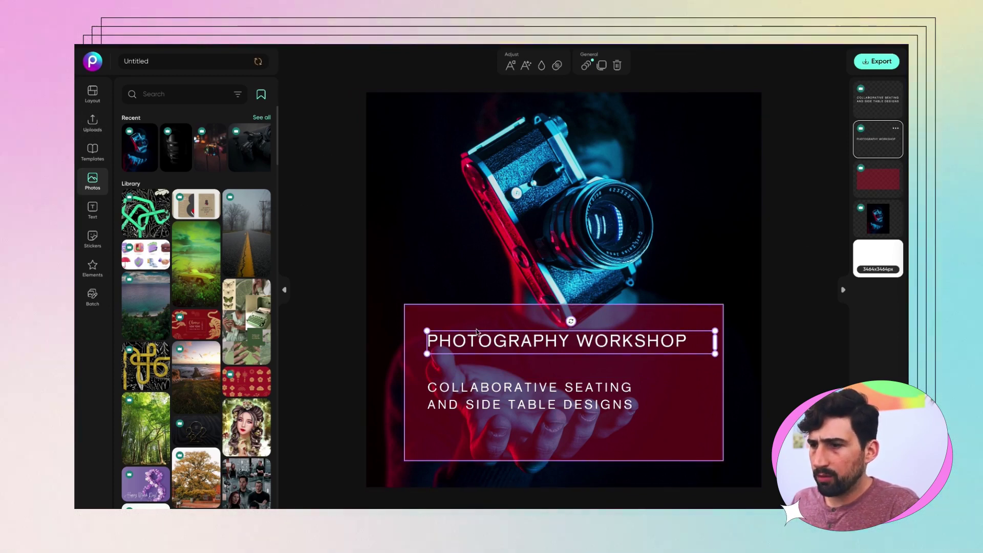
pyautogui.click(512, 67)
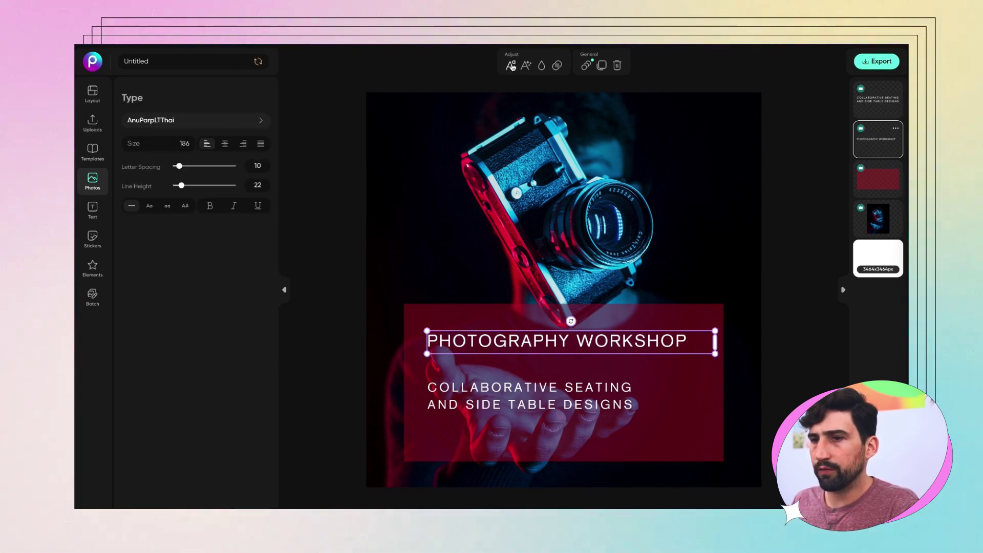
pyautogui.click(165, 122)
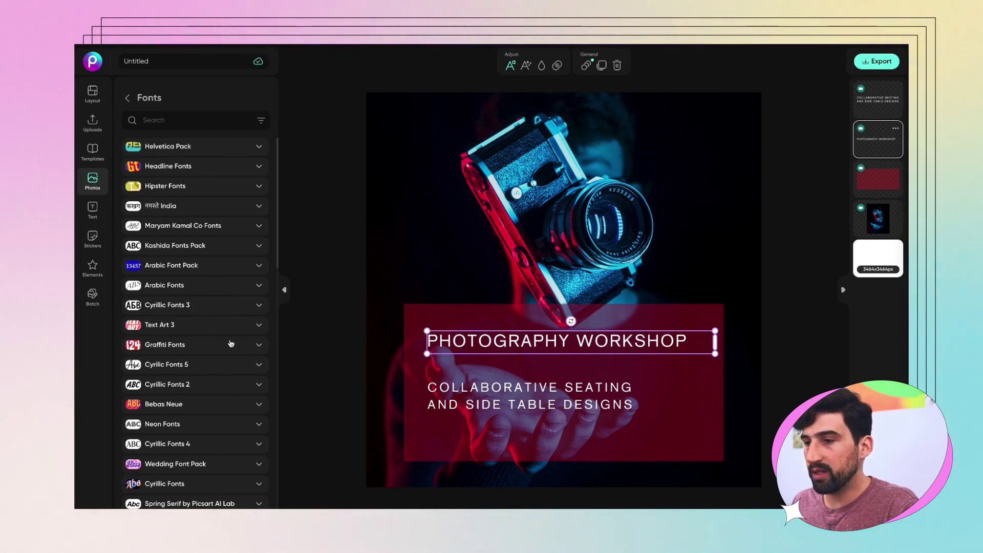
pyautogui.click(128, 99)
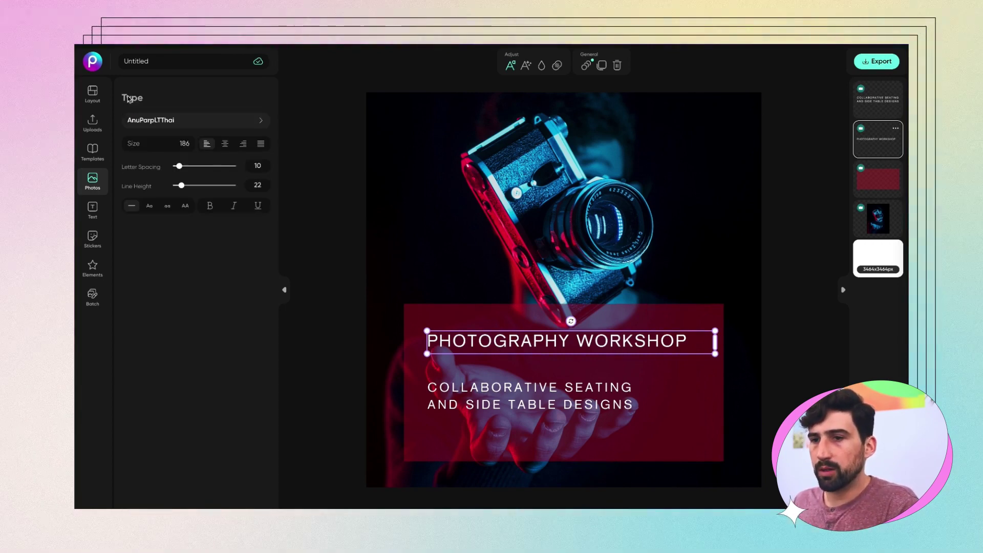
pyautogui.click(210, 206)
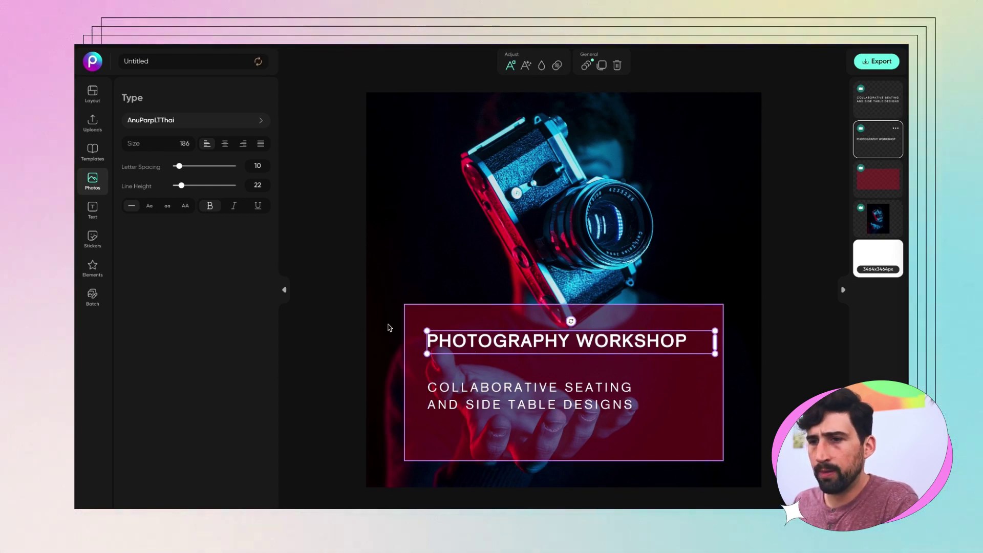
# Step: Rewrite the subtitle as 'TUESDAY NIGHT 7PM' with a placeholder street address on a second line
pyautogui.click(465, 391)
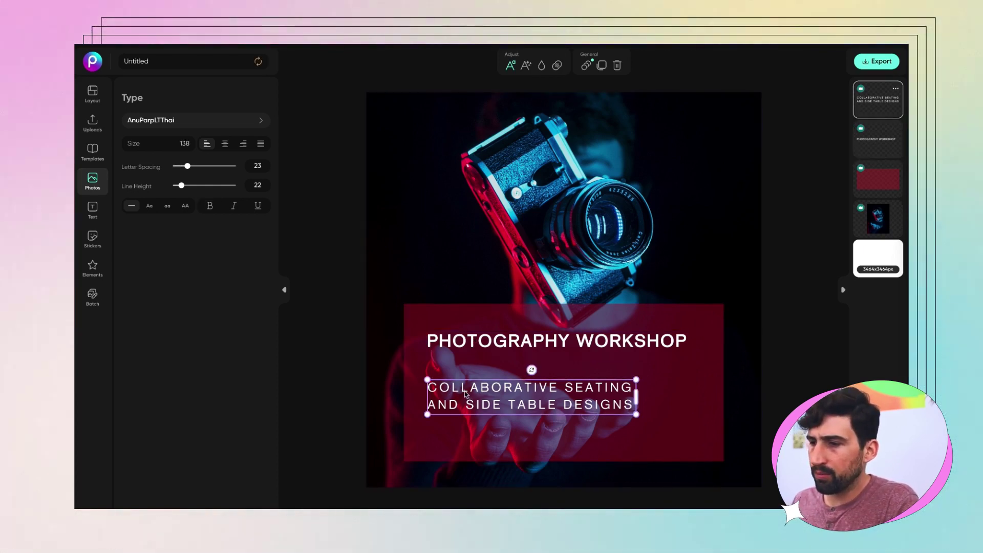
pyautogui.doubleClick(484, 390)
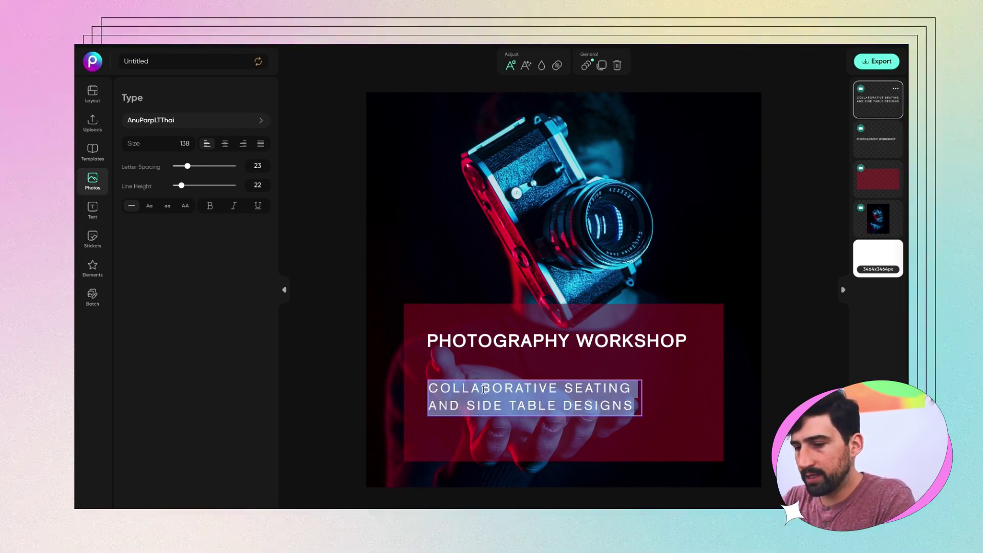
pyautogui.write('TUESDAY NI')
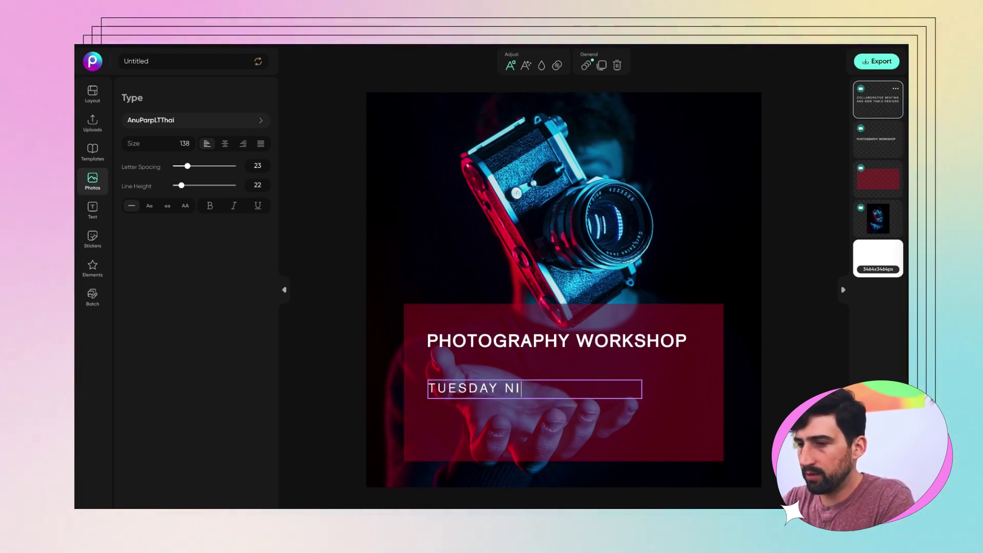
pyautogui.write('GHT 7PM')
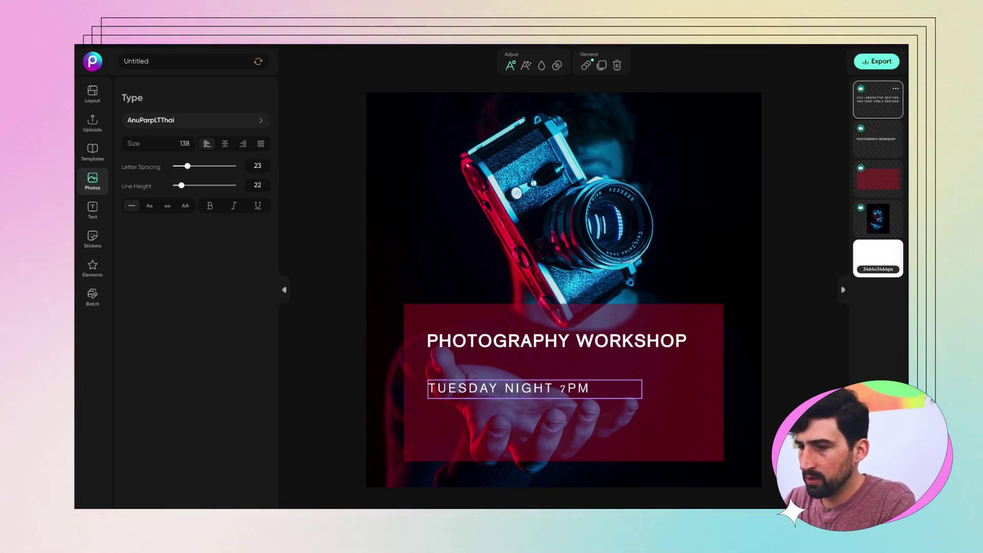
pyautogui.press('Return')
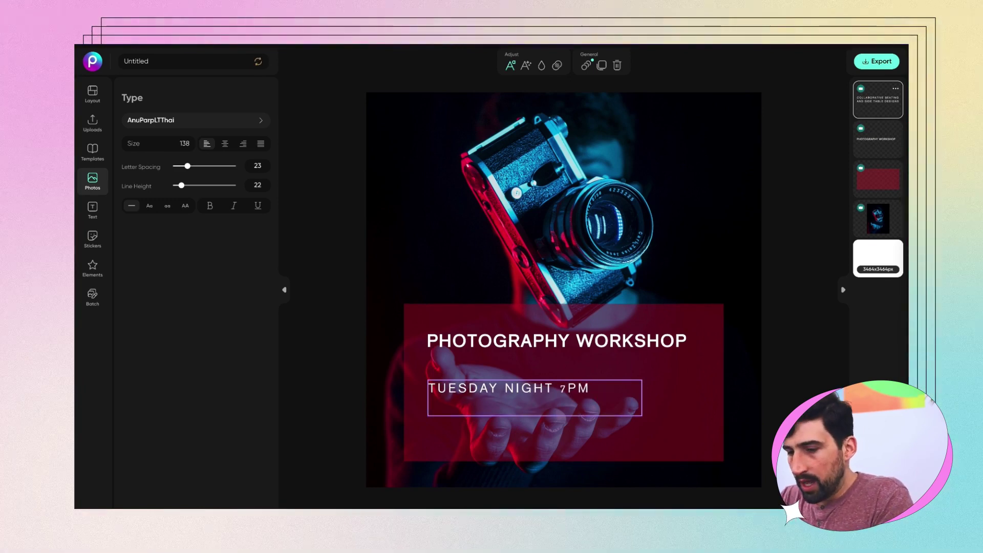
pyautogui.write('12345 FAKE ADDRESS RD')
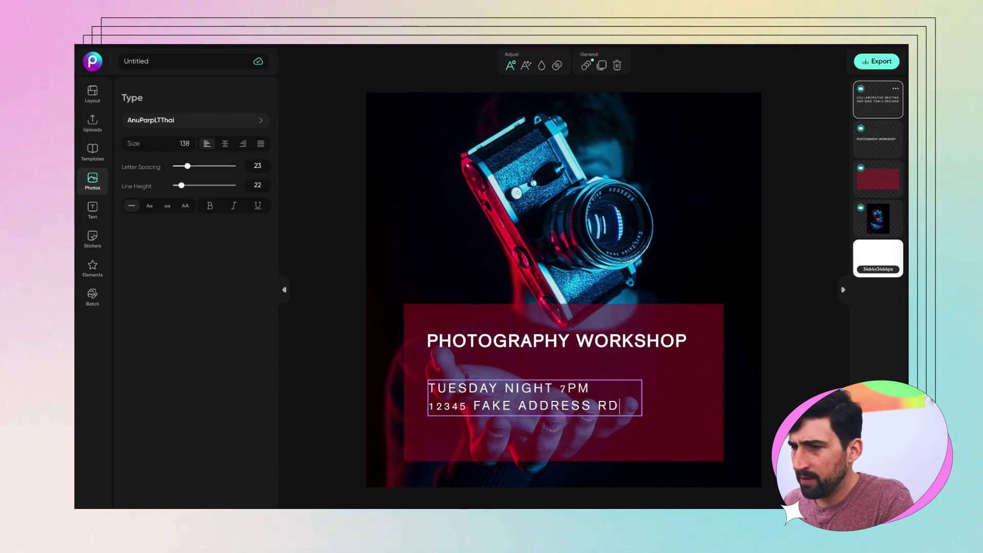
# Step: Set the whole subtitle's text size to 115
pyautogui.hotkey('ctrl', 'a')
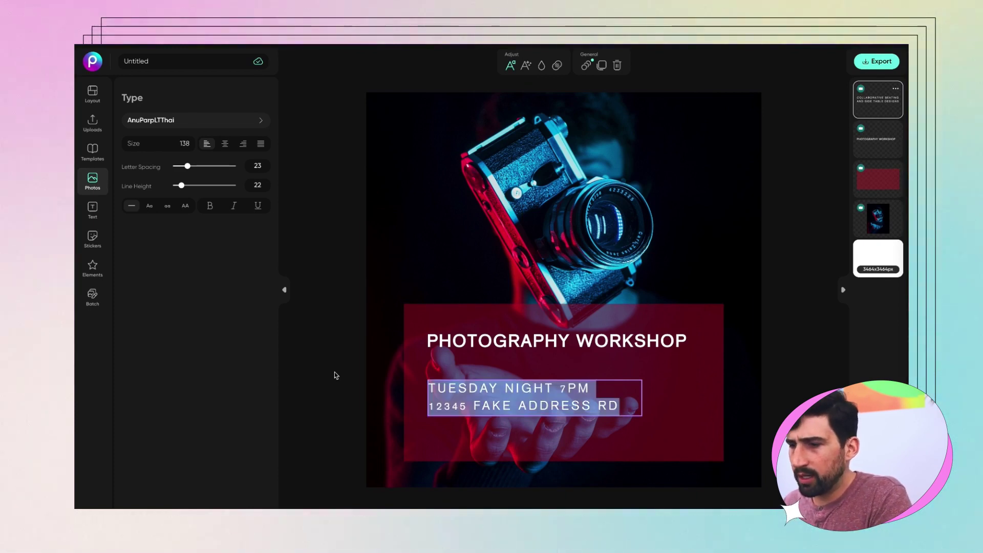
pyautogui.click(177, 143)
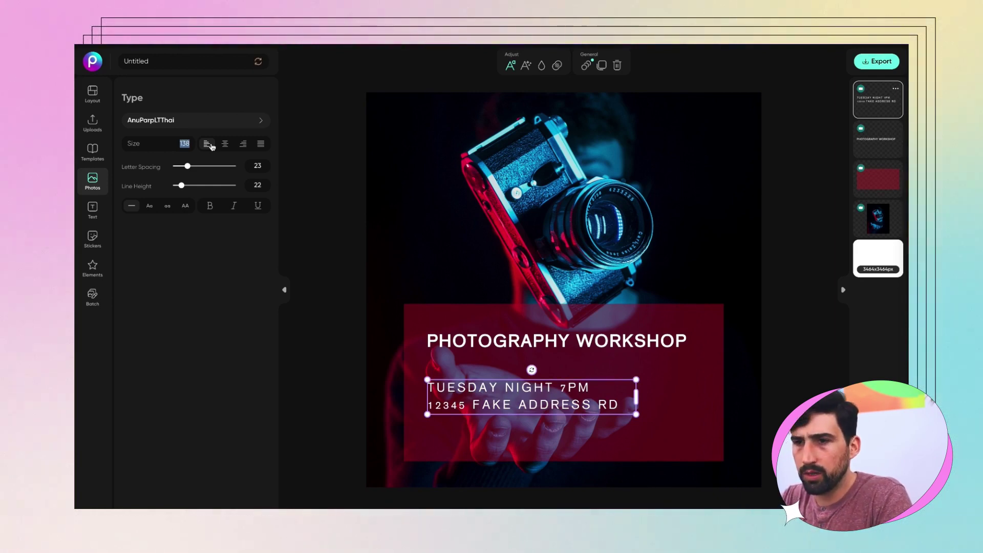
pyautogui.moveTo(177, 144); pyautogui.dragTo(197, 145)
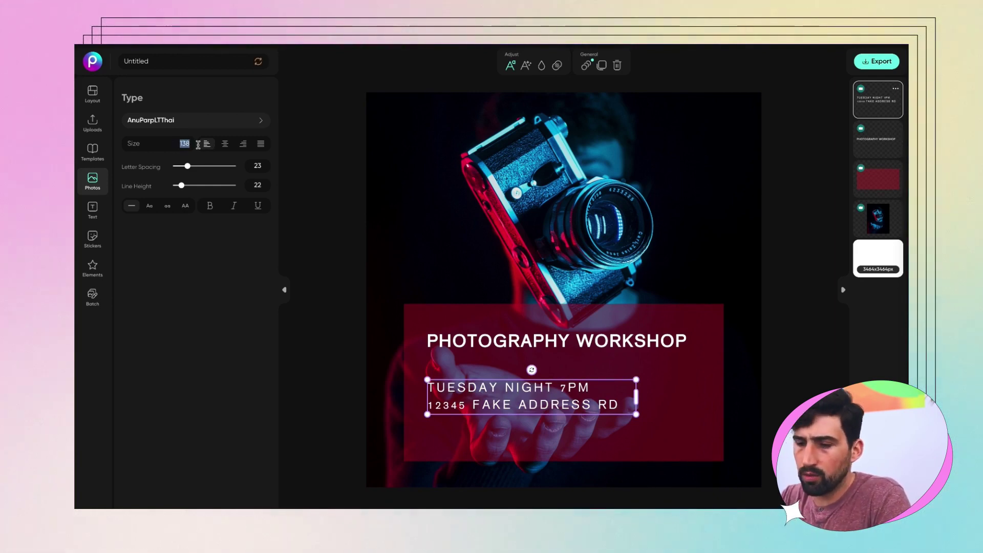
pyautogui.write('115')
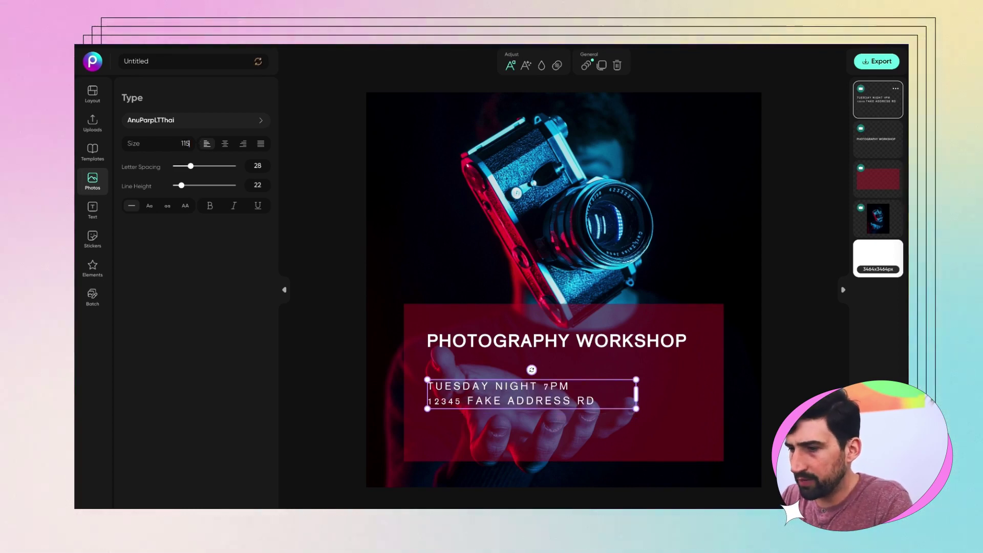
pyautogui.click(329, 428)
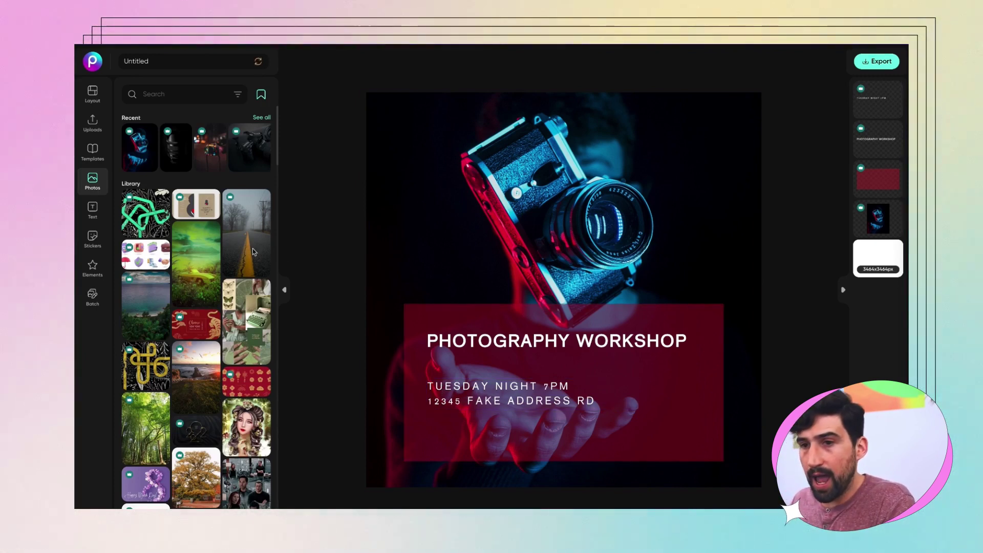
# Step: Upload snapt_logo-01.png to Uploads and delete the duplicate thumbnail
pyautogui.click(91, 123)
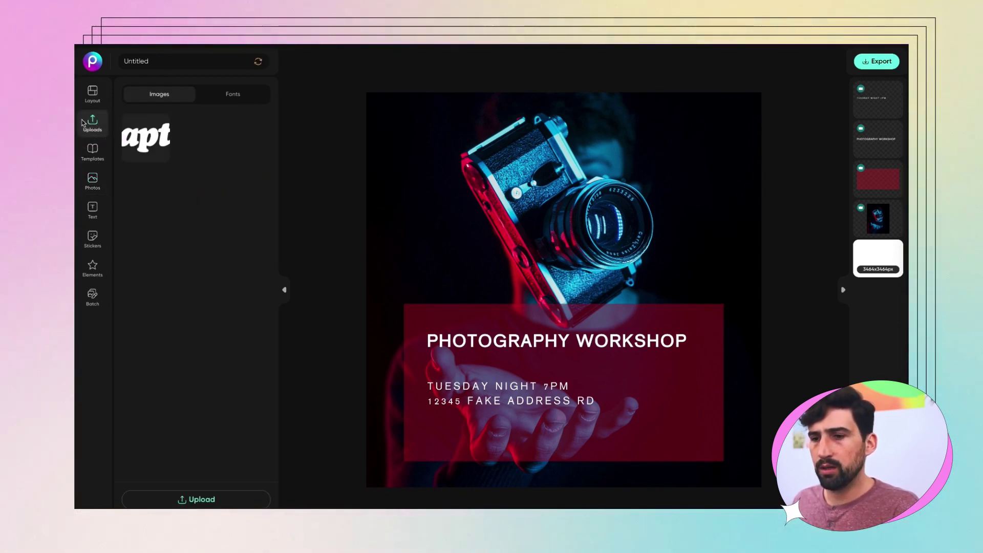
pyautogui.click(211, 501)
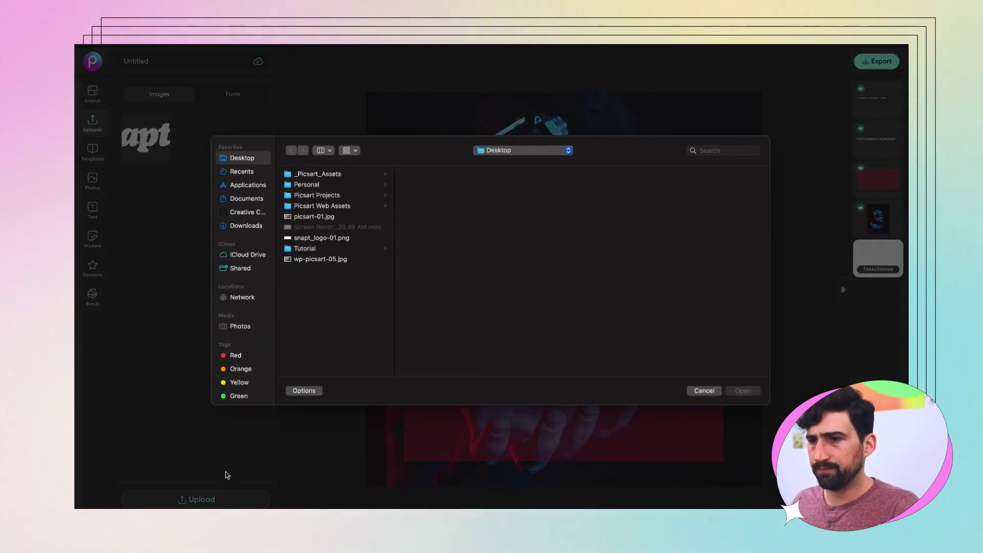
pyautogui.click(320, 239)
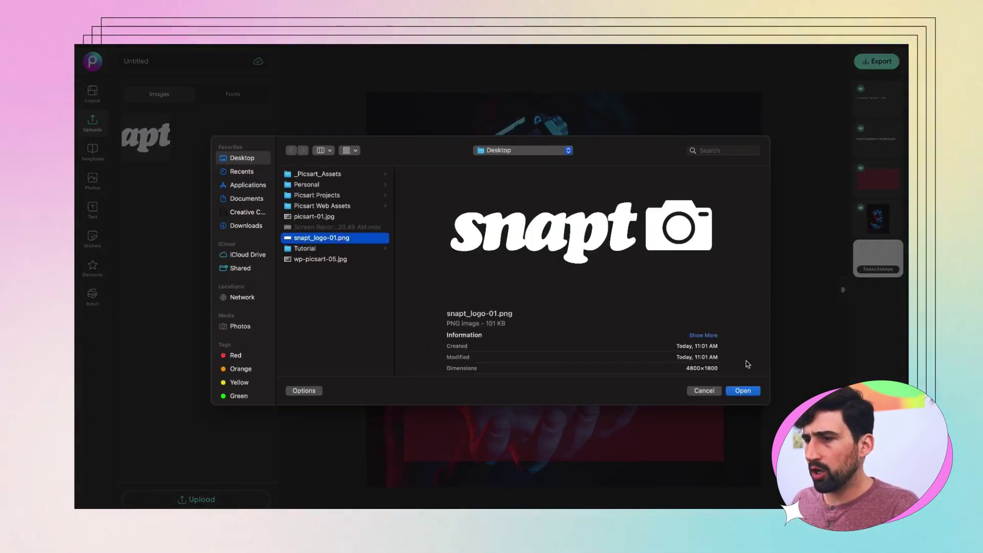
pyautogui.click(741, 391)
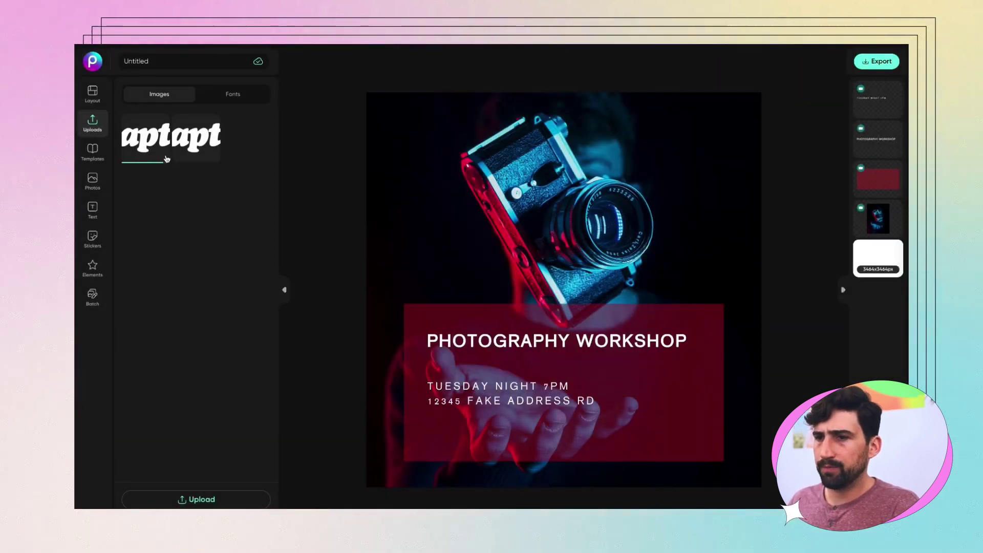
pyautogui.click(212, 156)
pyautogui.moveTo(143, 149)
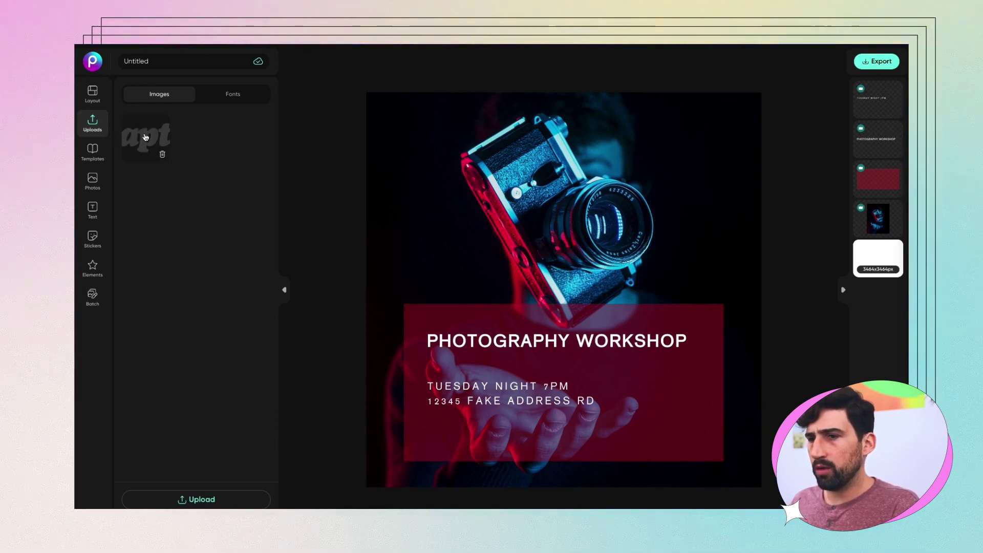
# Step: Add the snapt logo, scale it down, and place it in the red box's lower-right corner
pyautogui.click(145, 137)
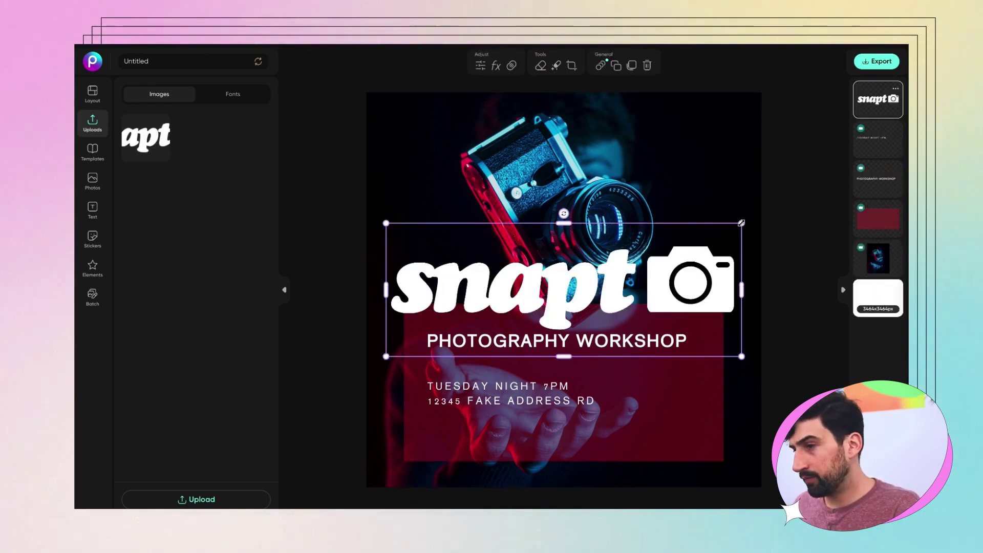
pyautogui.moveTo(741, 223); pyautogui.dragTo(627, 271)
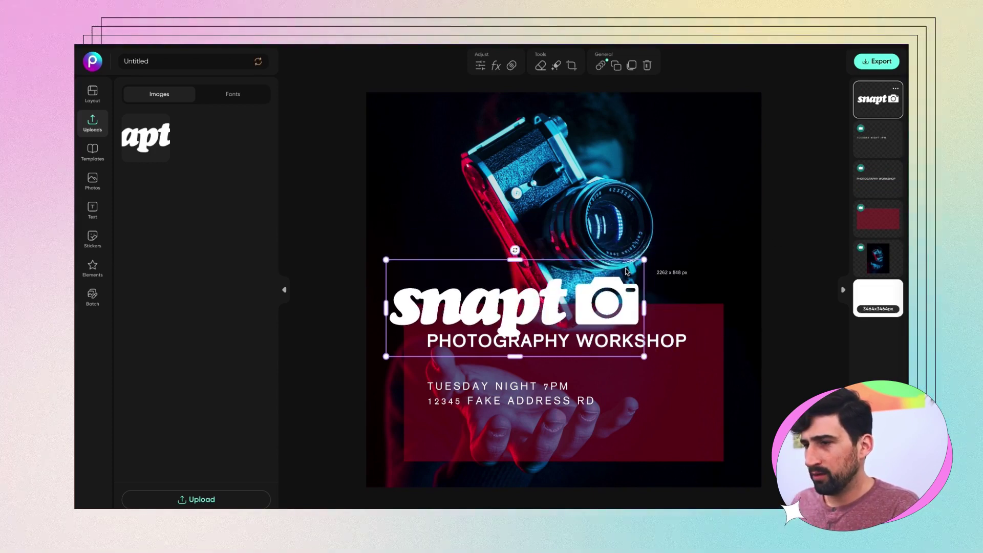
pyautogui.moveTo(567, 300); pyautogui.dragTo(644, 264)
pyautogui.hotkey('ctrl', 'z')
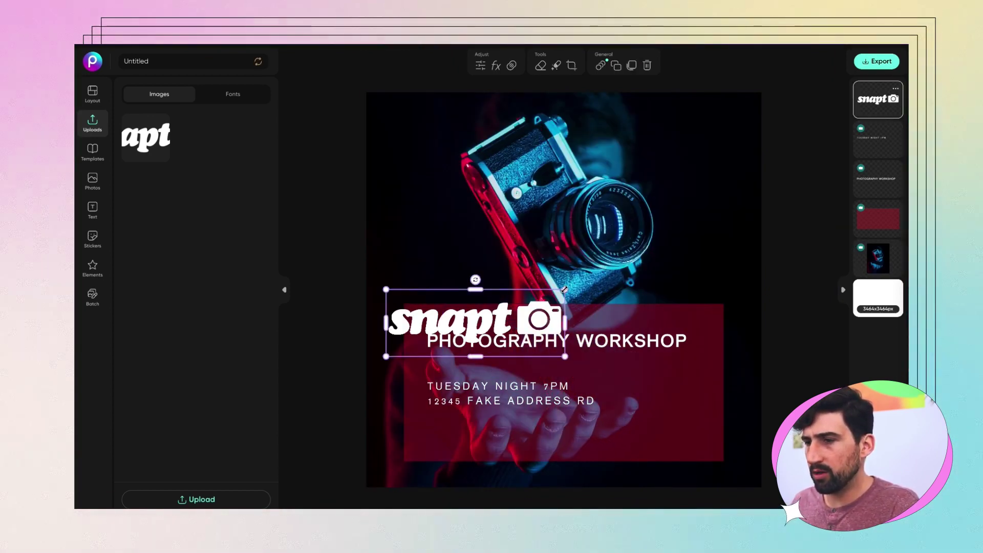
pyautogui.moveTo(565, 289); pyautogui.dragTo(522, 307)
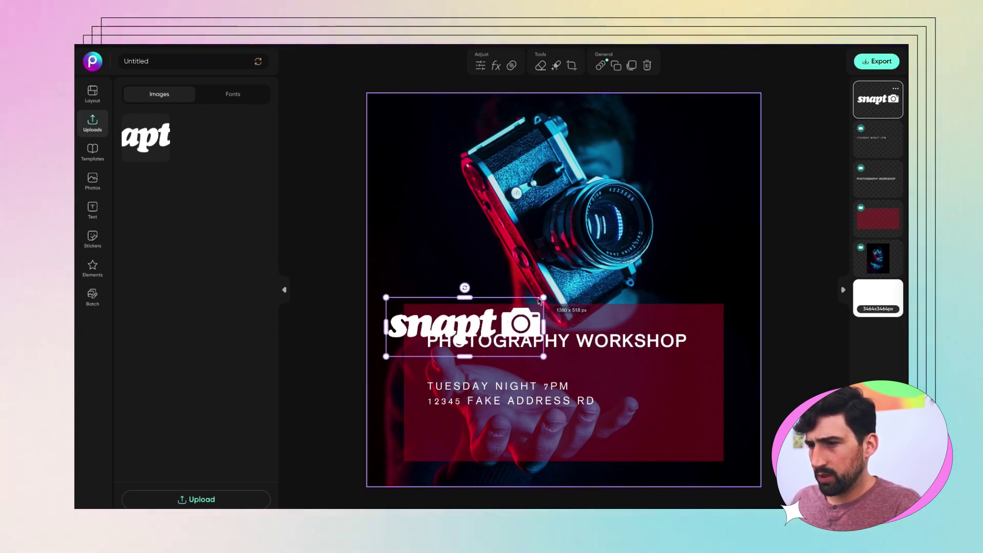
pyautogui.moveTo(543, 302); pyautogui.dragTo(675, 444)
pyautogui.moveTo(704, 414); pyautogui.dragTo(659, 444)
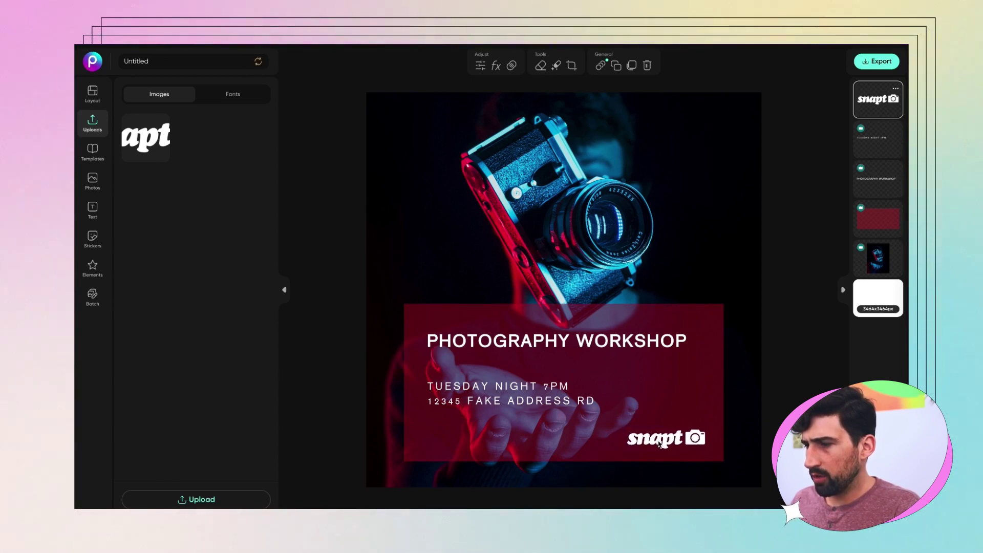
pyautogui.click(662, 444)
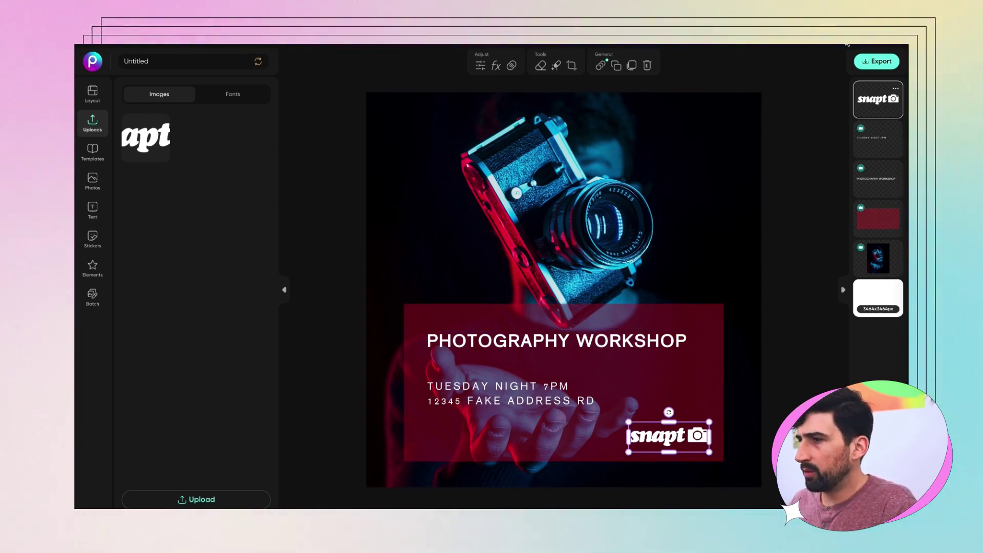
# Step: Download the poster as a JPG named 'Photography workshop' at the maximum 6.3mb file size
pyautogui.click(873, 63)
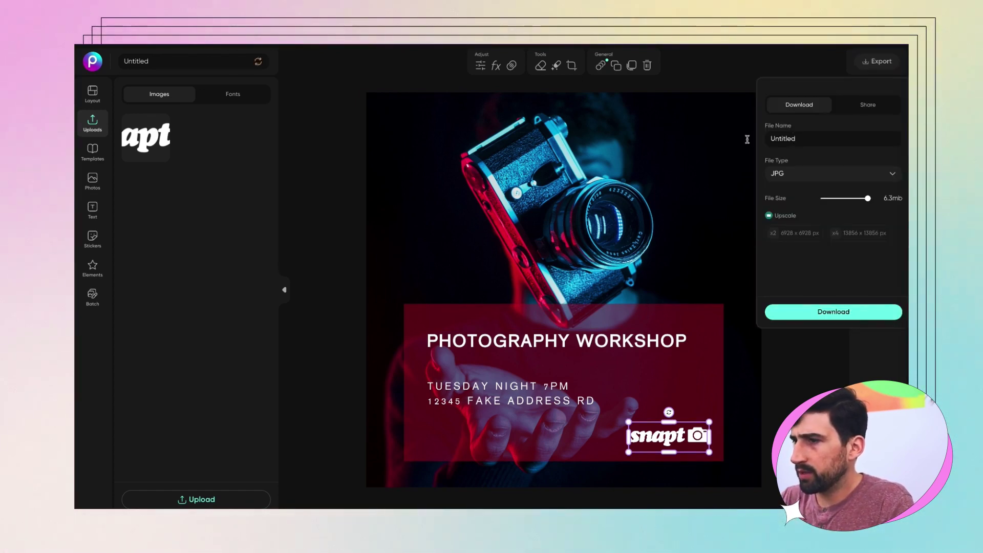
pyautogui.write('Phot')
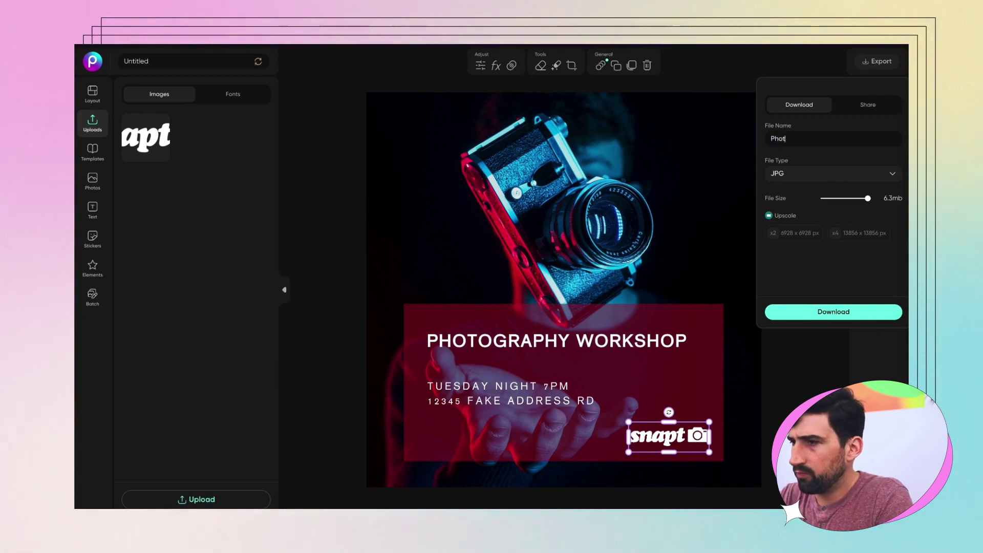
pyautogui.write('ography wor')
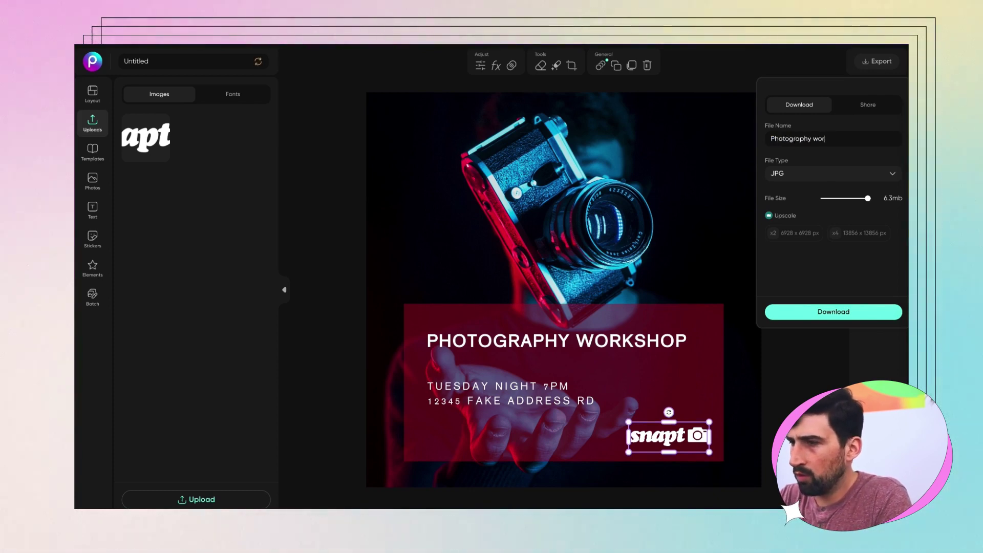
pyautogui.write('kshop')
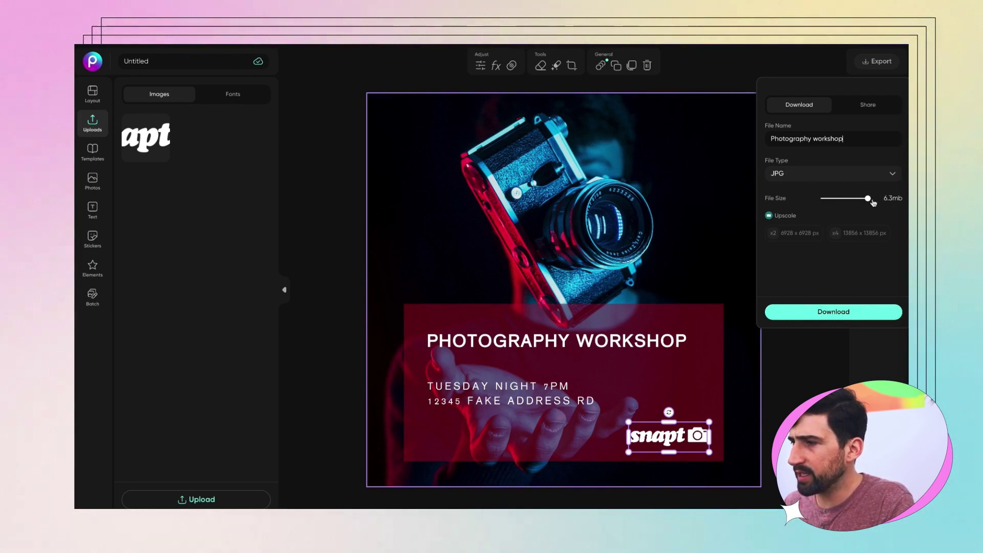
pyautogui.moveTo(867, 199); pyautogui.dragTo(852, 201)
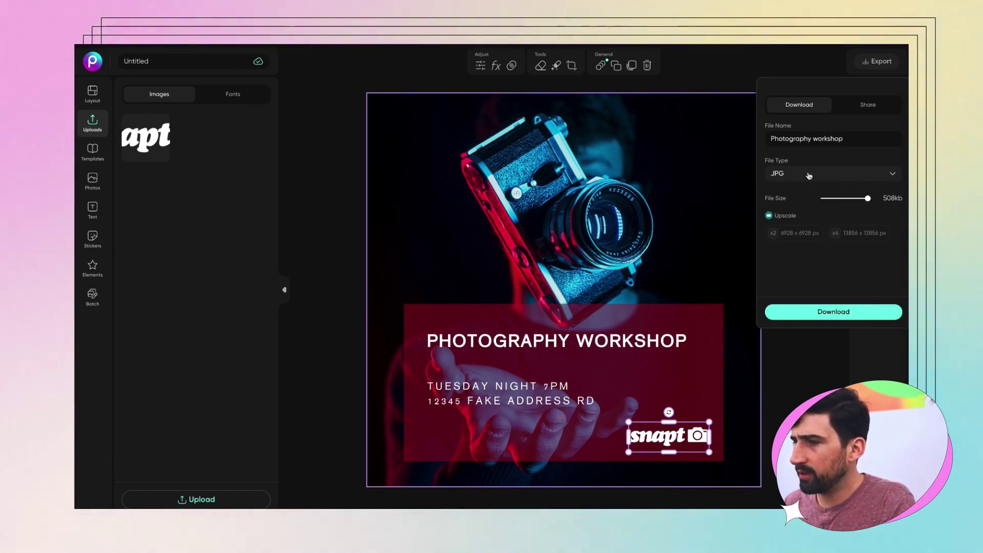
pyautogui.click(826, 313)
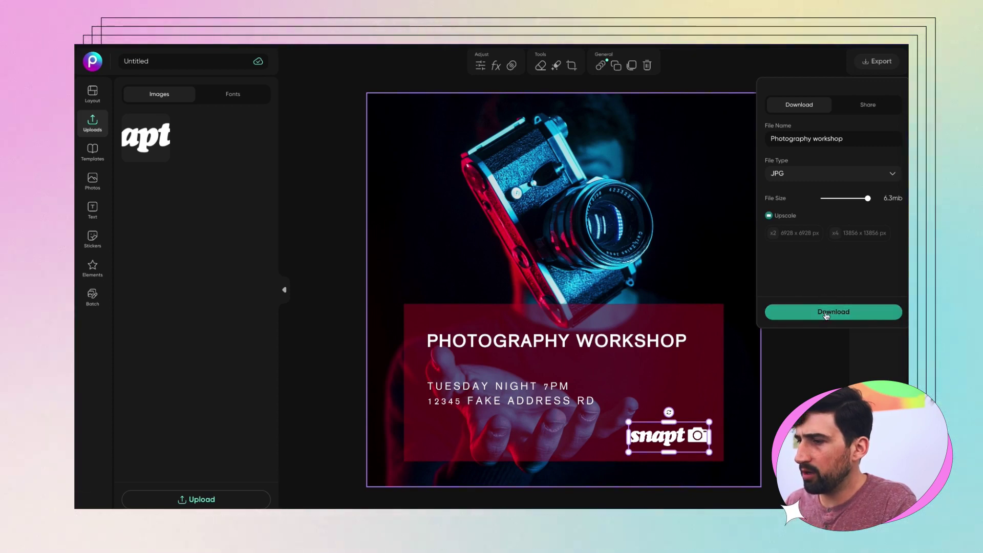